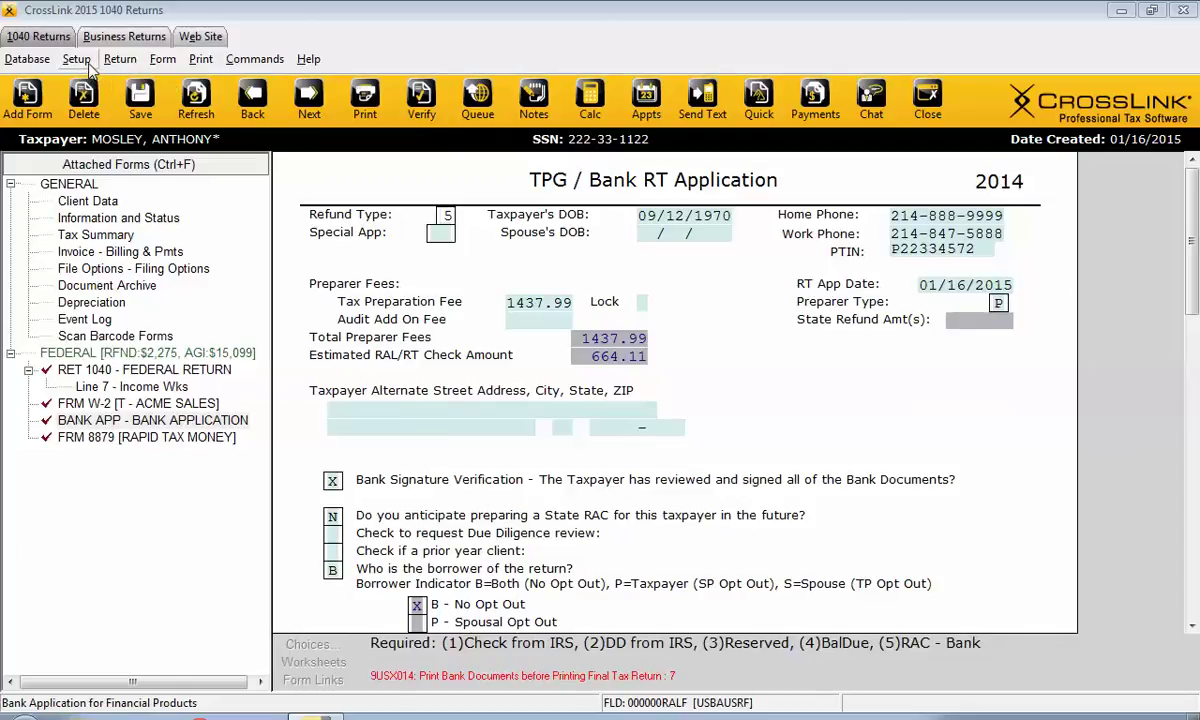
- Open the printer setup and leave Prompt for Tax Return PDF and Use GDI printer interface enabled
left_click(78, 60)
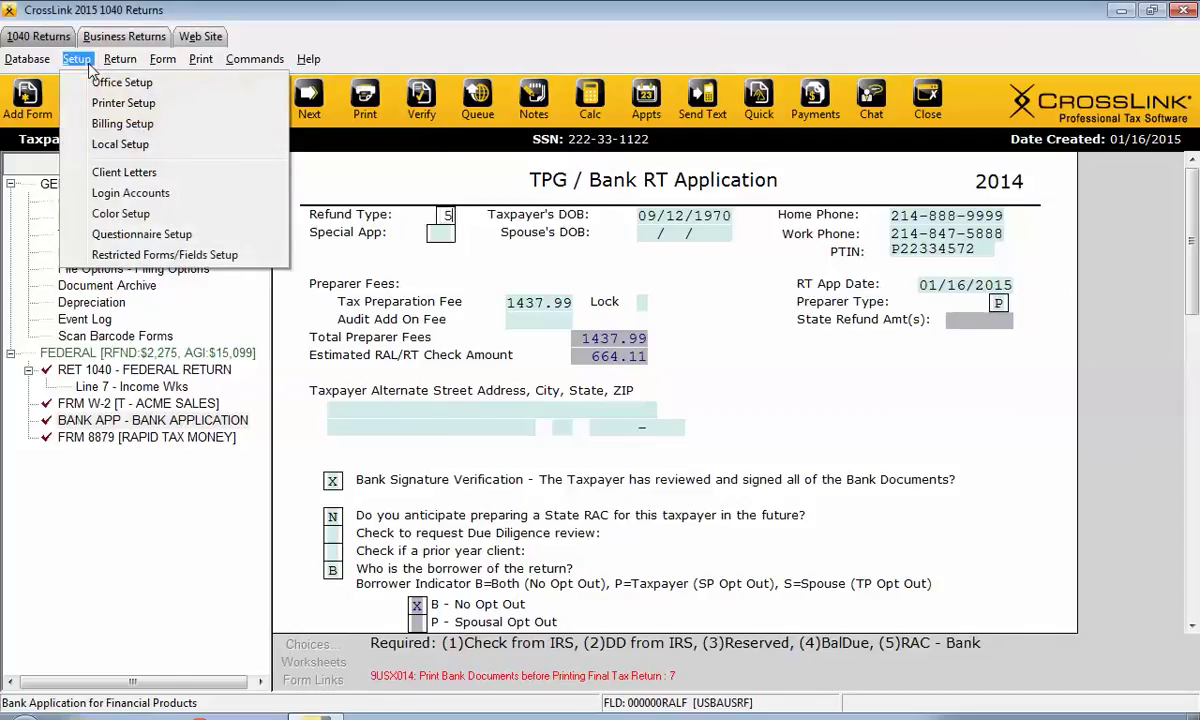
left_click(141, 104)
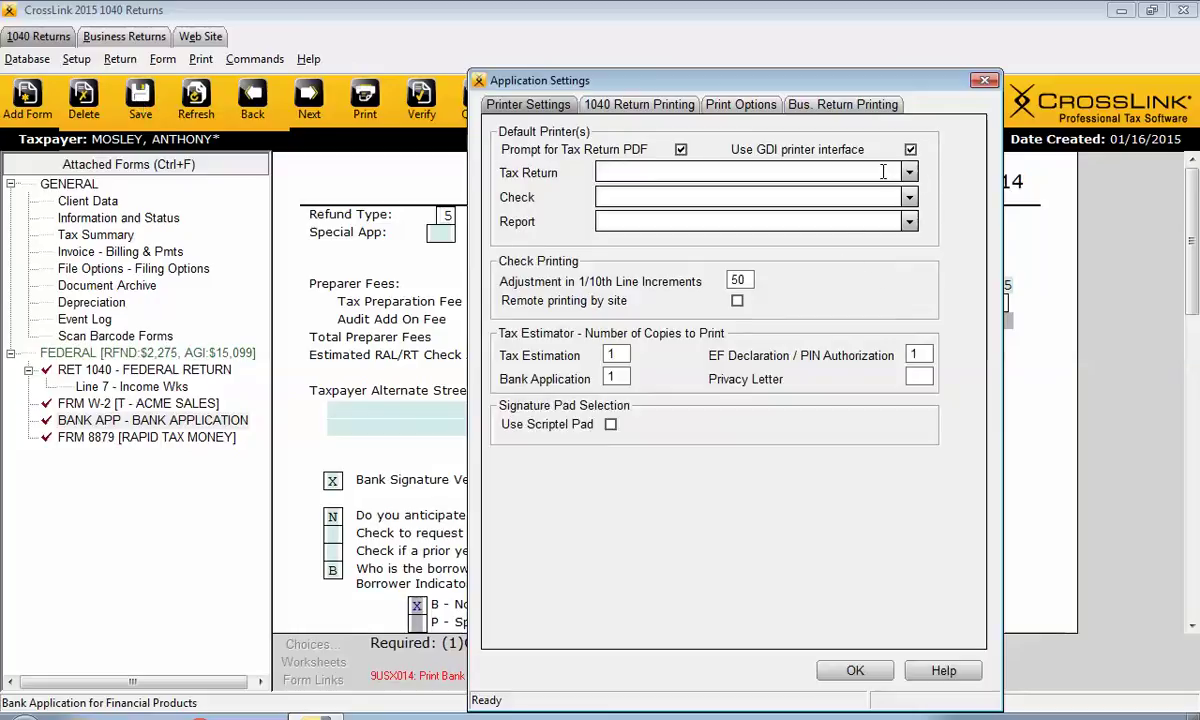
left_click(682, 152)
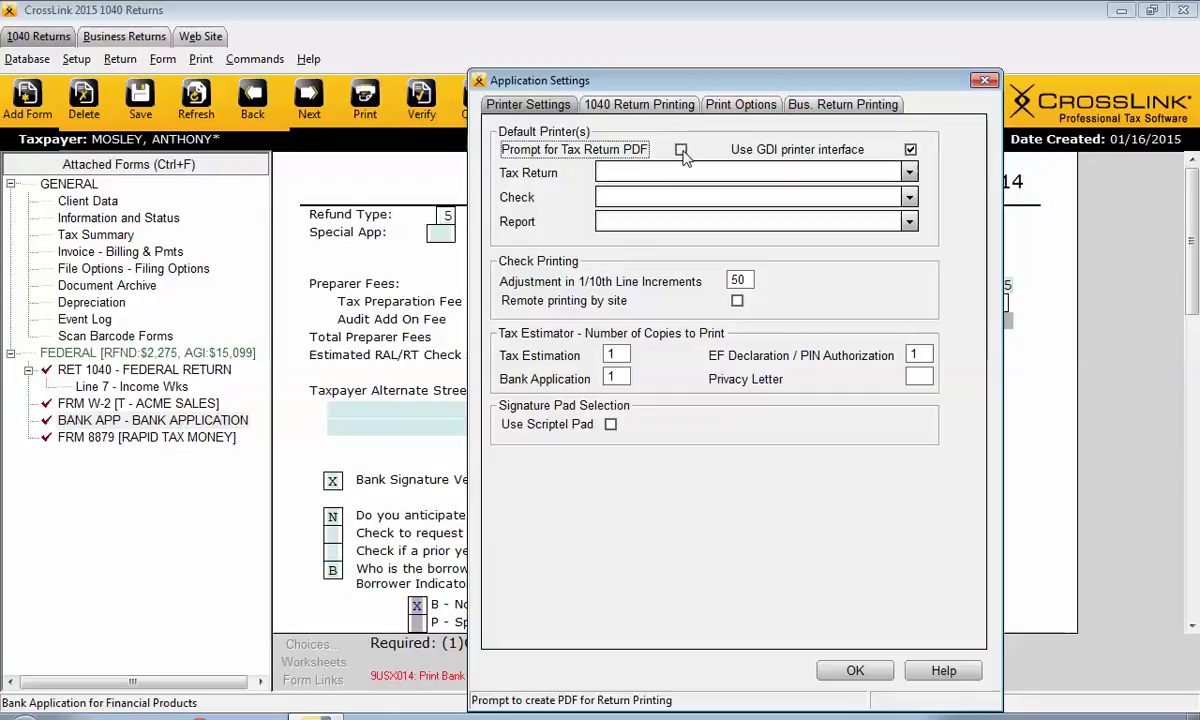
left_click(910, 151)
- Look through the printers available as the default for tax returns
left_click(909, 172)
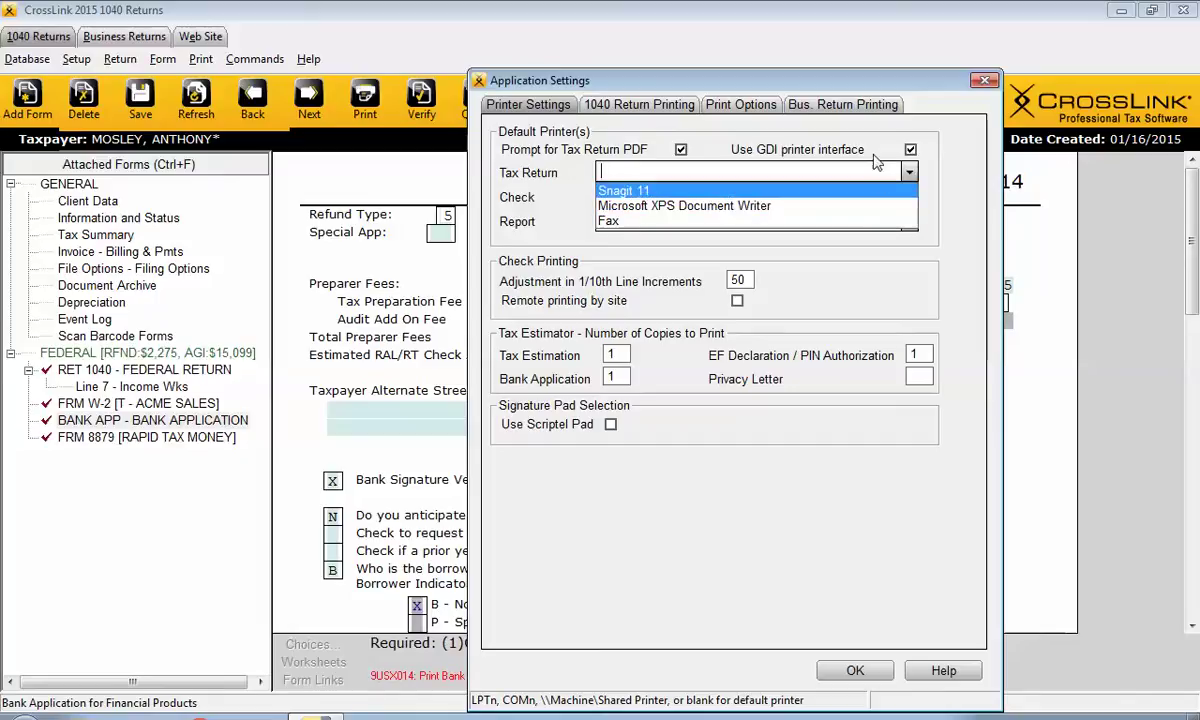
left_click(869, 172)
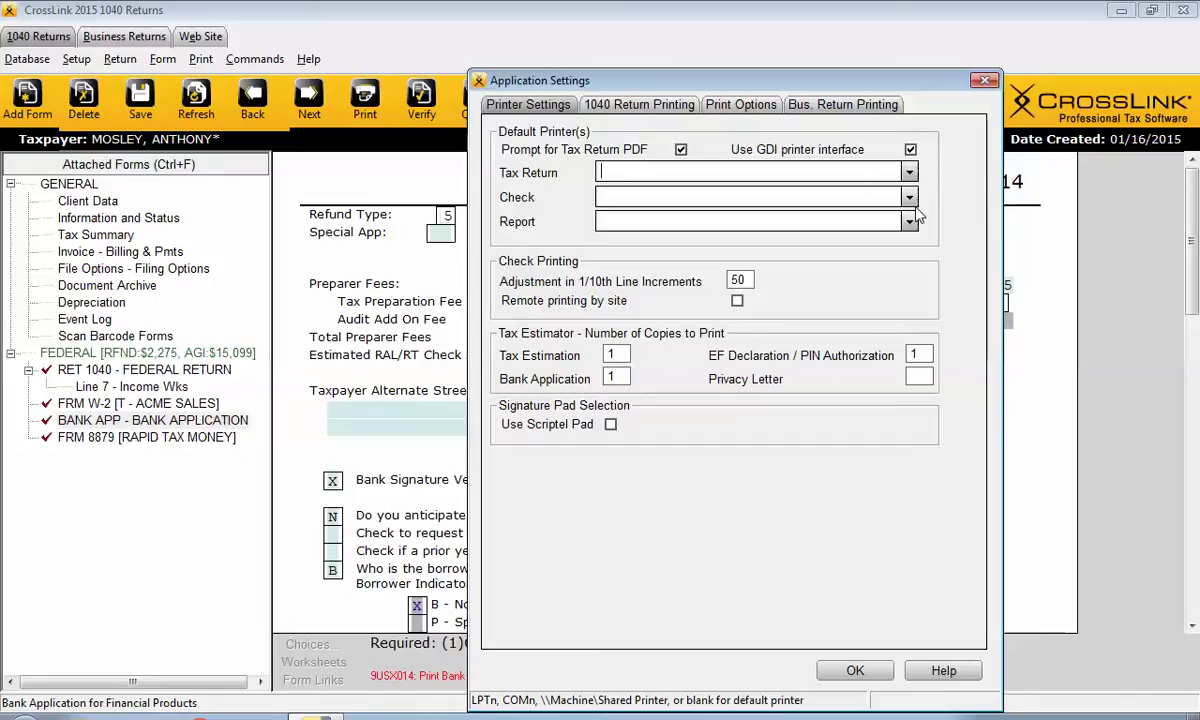
left_click(910, 173)
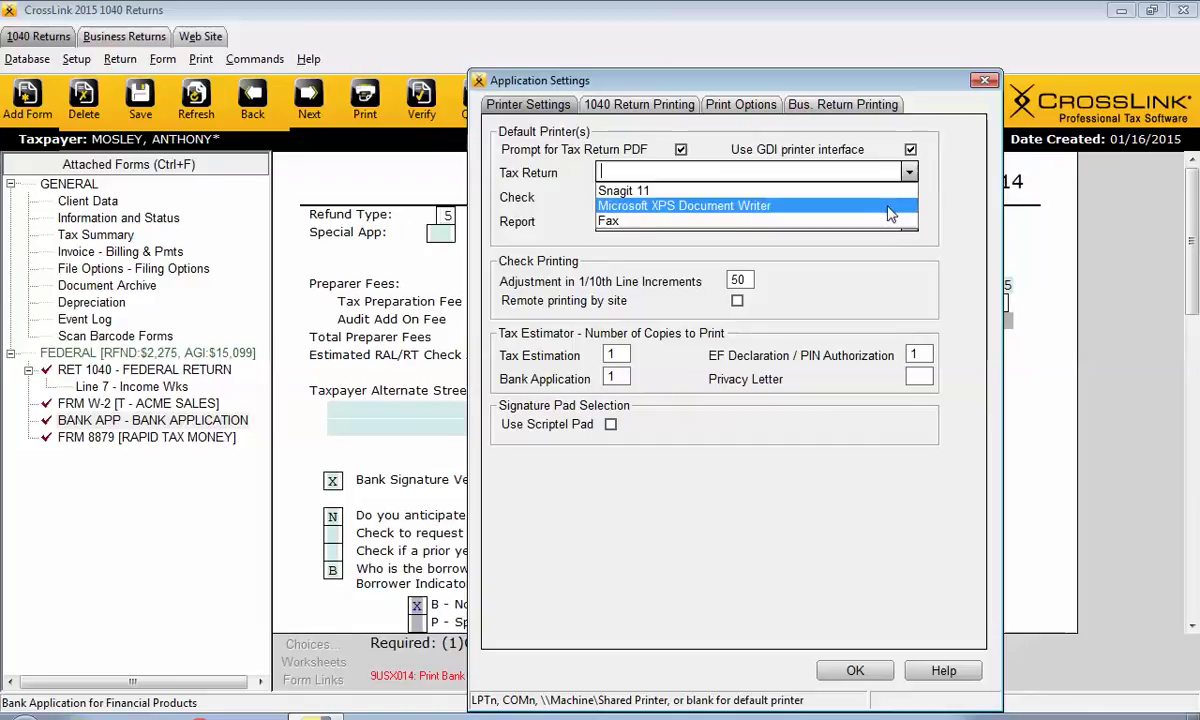
left_click(872, 173)
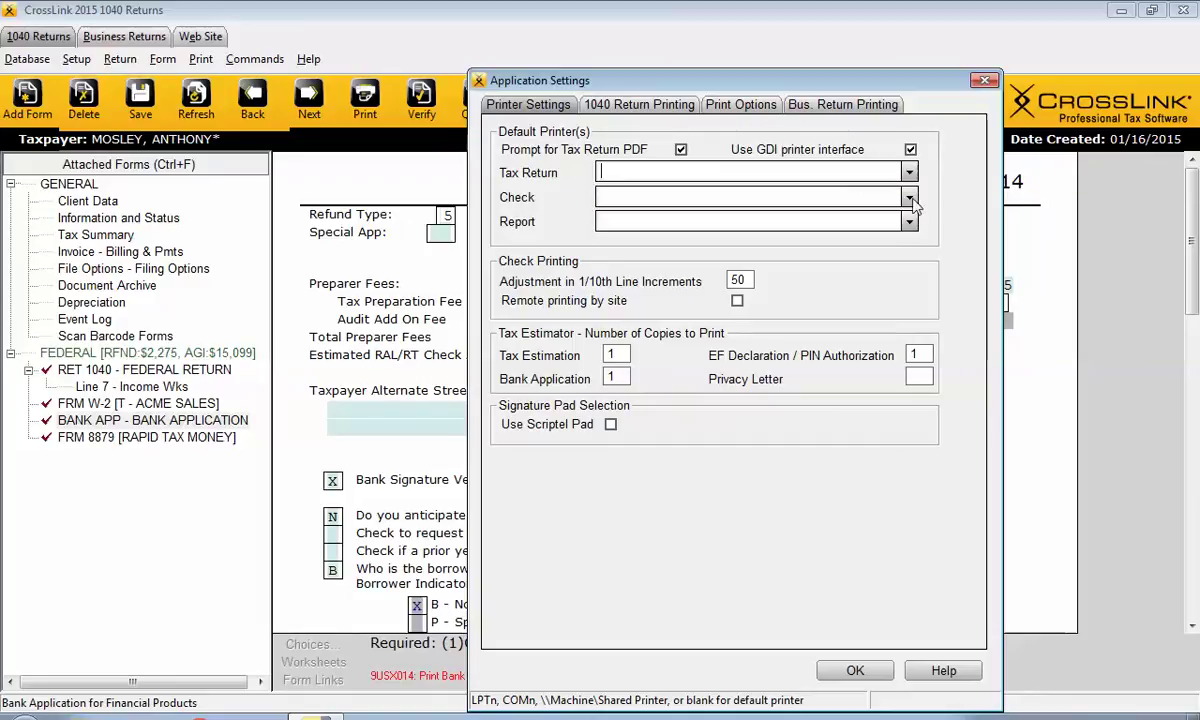
- Set the default Tax Return, Check and Report printers to Microsoft XPS Document Writer and save the printer settings
left_click(910, 198)
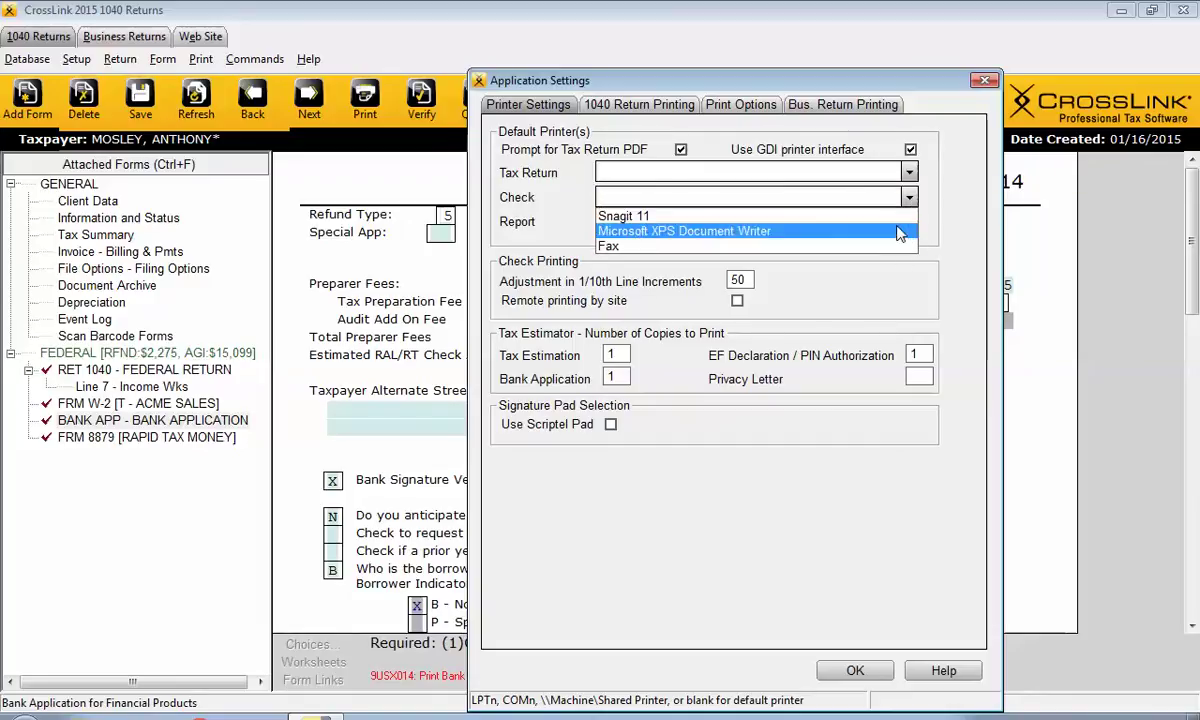
left_click(848, 231)
left_click(910, 173)
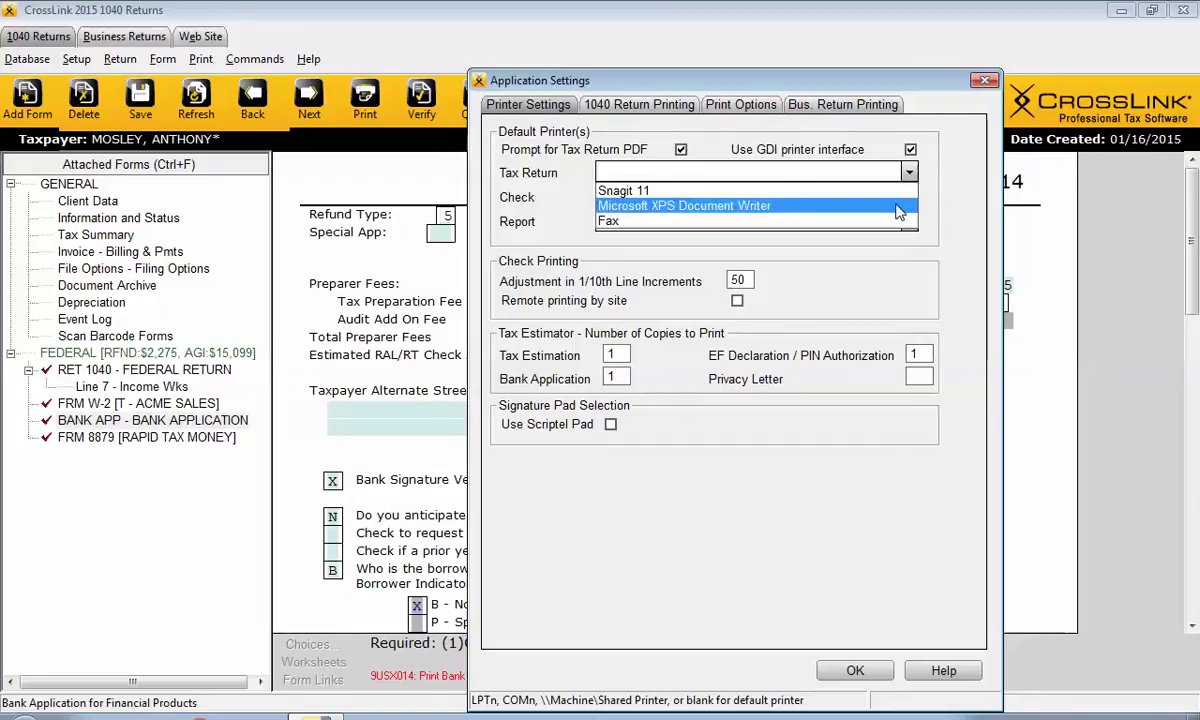
left_click(843, 205)
left_click(909, 222)
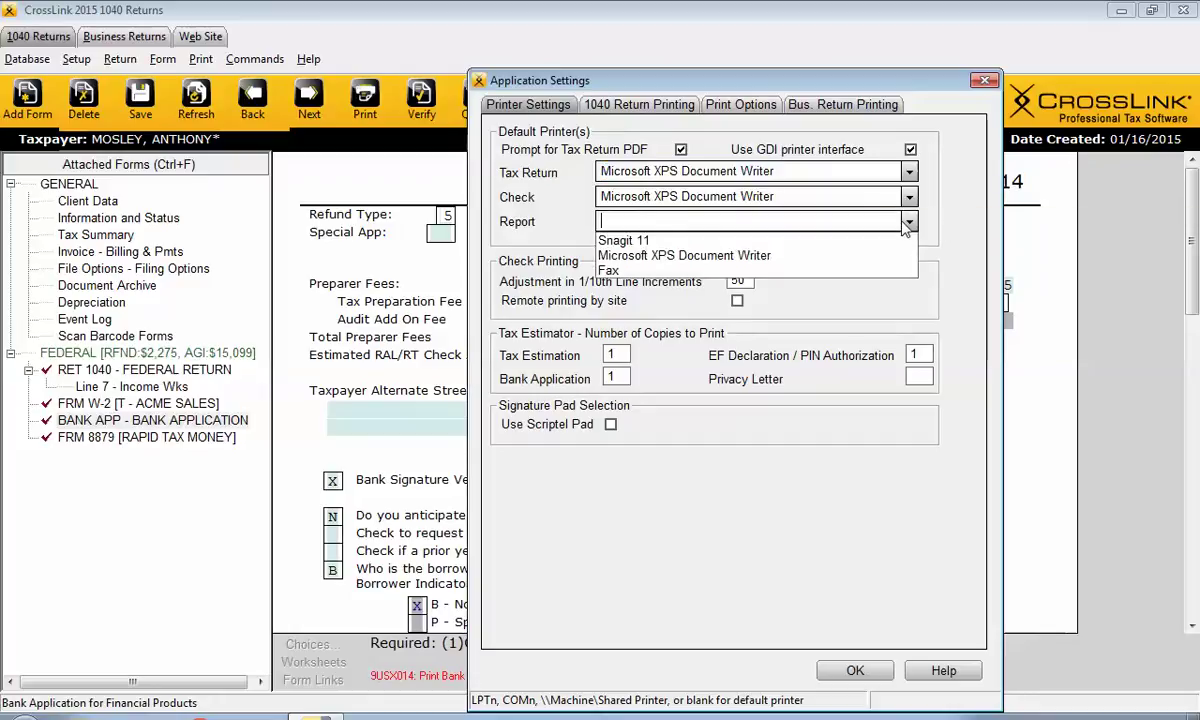
left_click(835, 255)
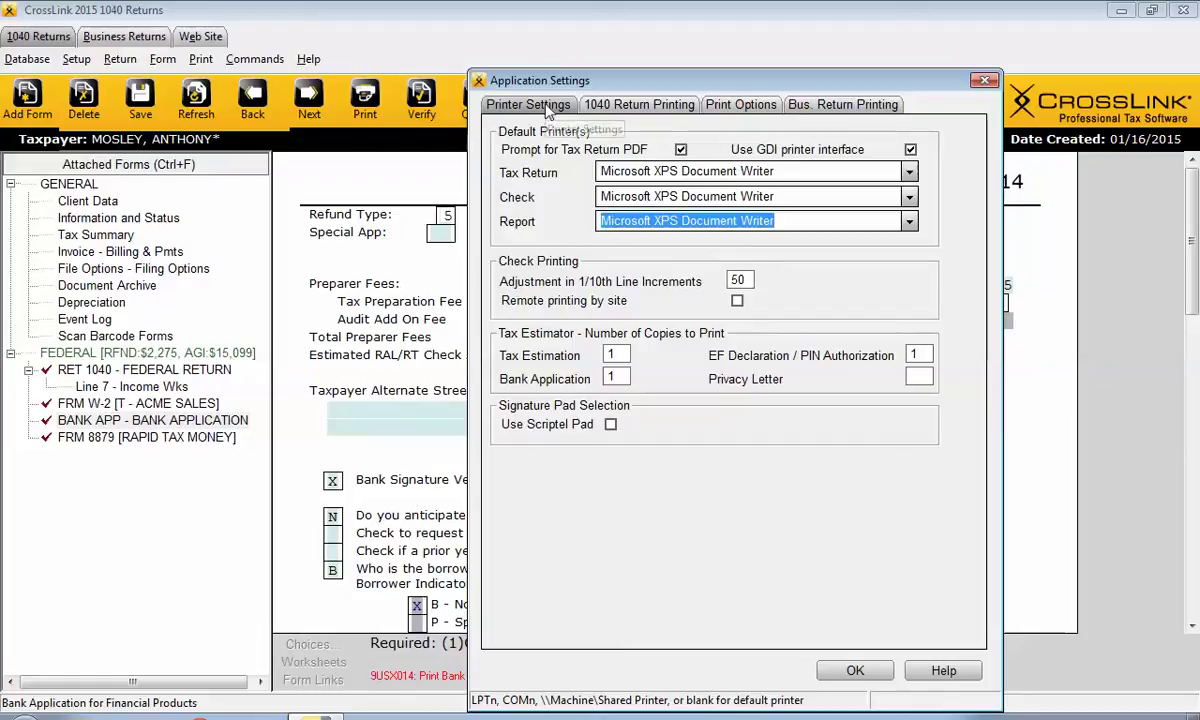
left_click(910, 174)
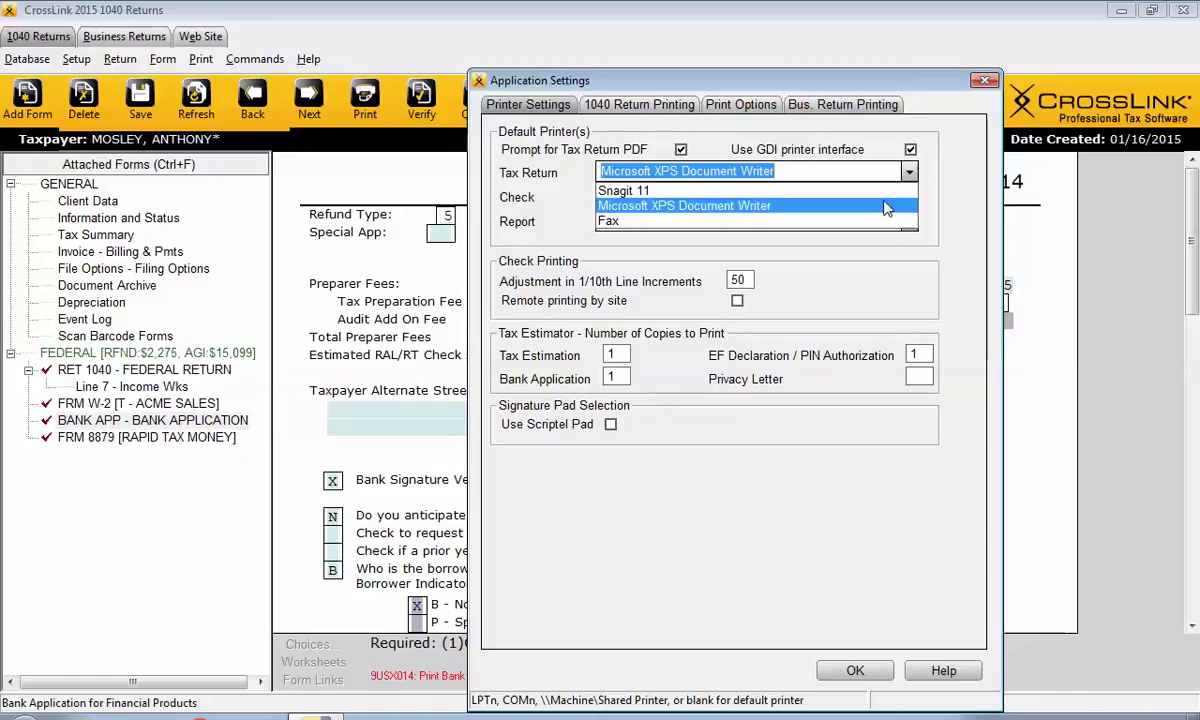
left_click(884, 207)
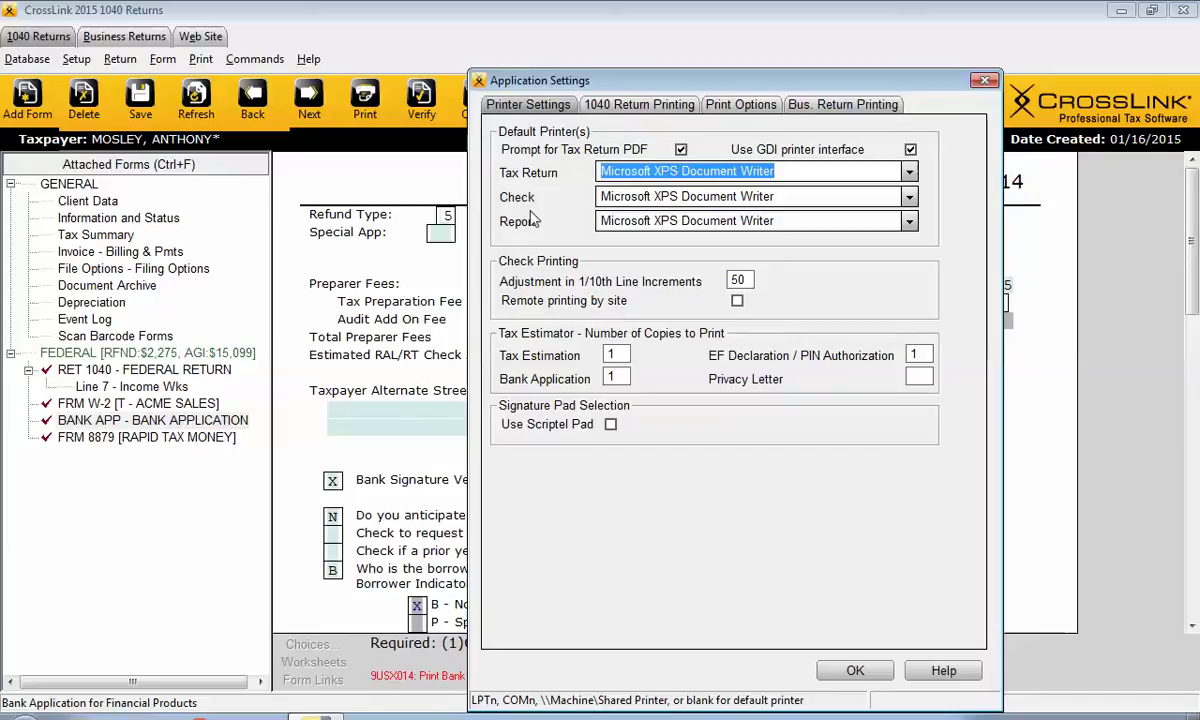
left_click(851, 671)
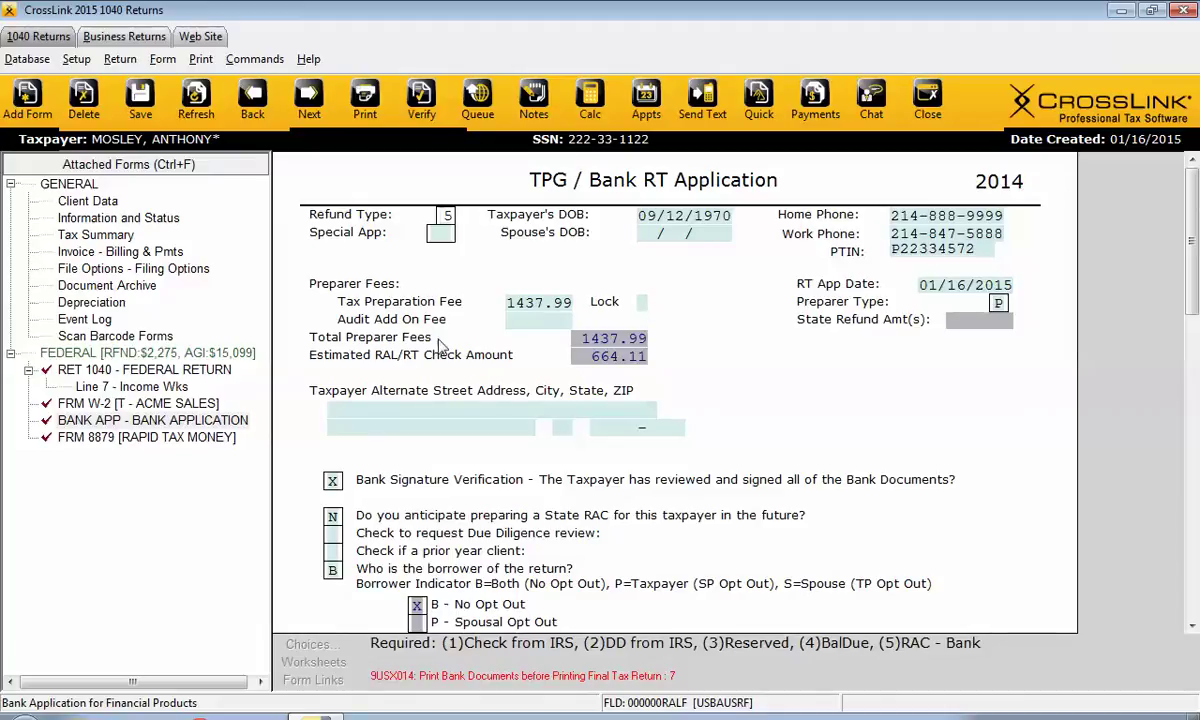
- Start printing the return's bank documents and continue past the list of return errors and rejects
left_click(201, 60)
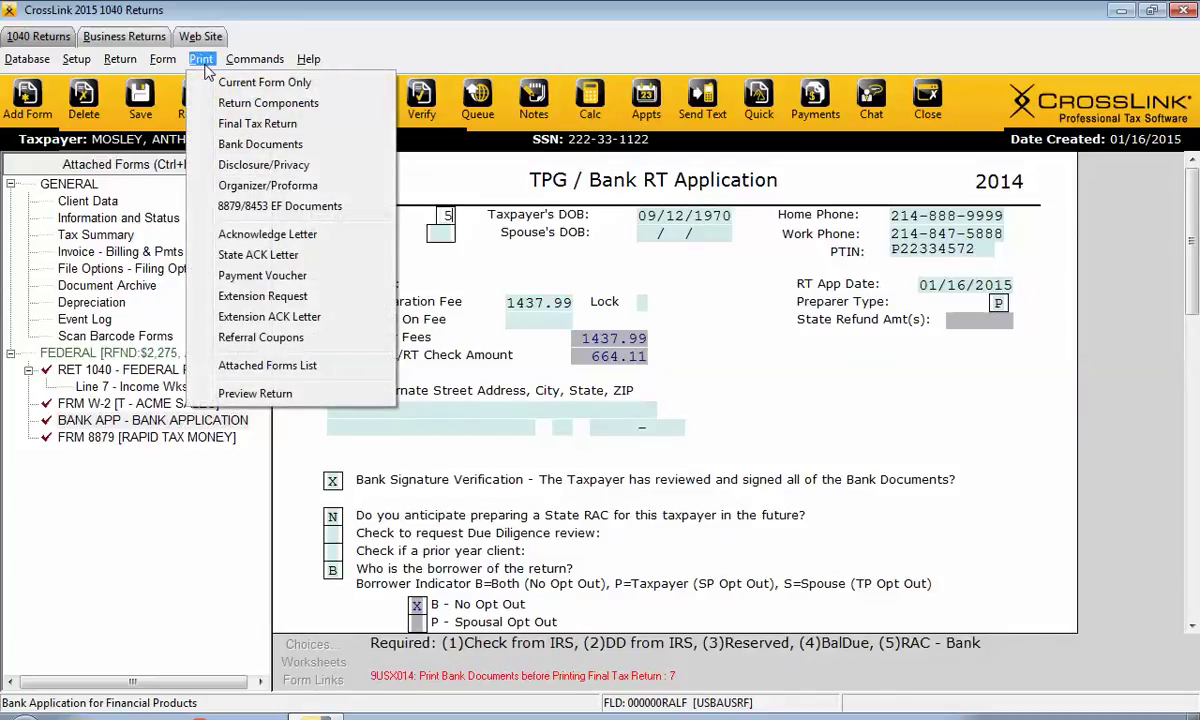
left_click(308, 150)
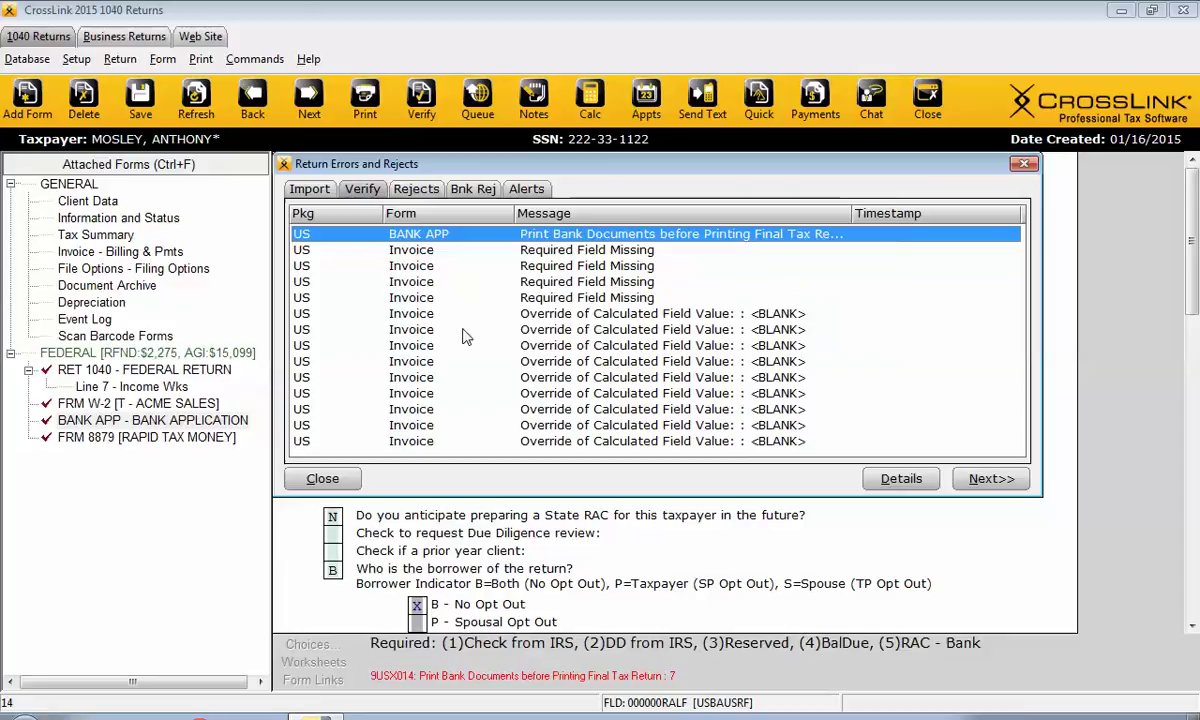
left_click(1018, 487)
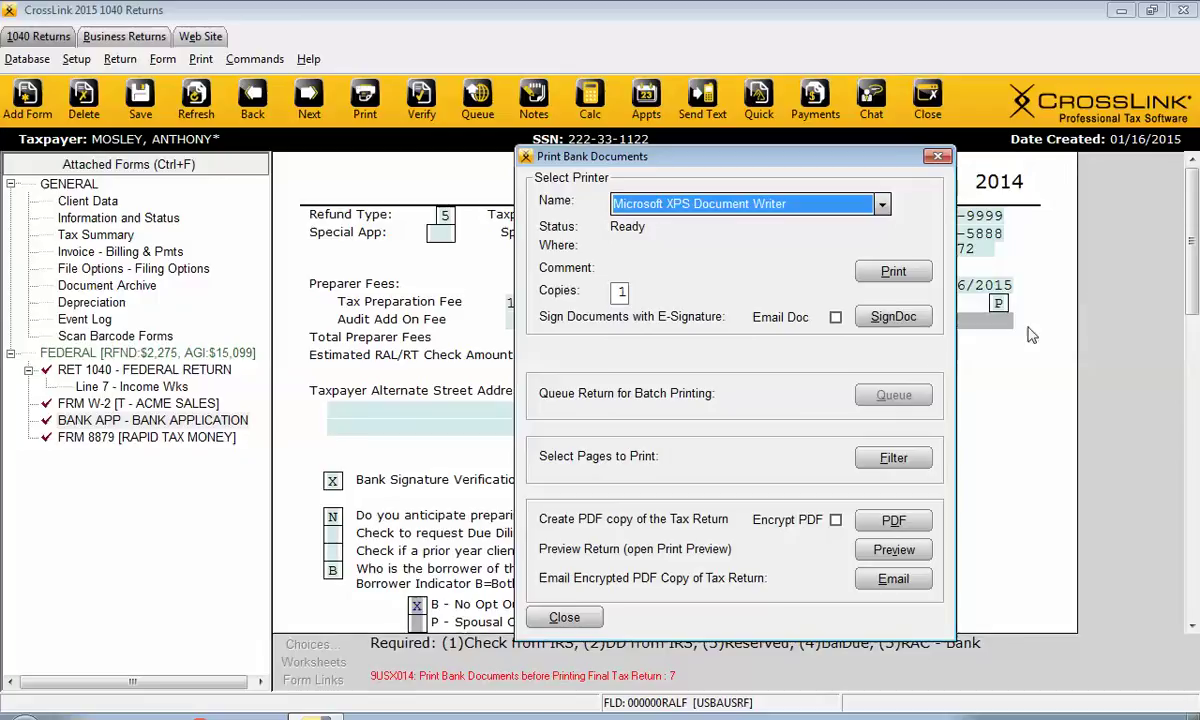
- Sign the bank documents electronically, confirming the client's review and agreement and accepting the taxpayer and paid preparer signatures
left_click(901, 320)
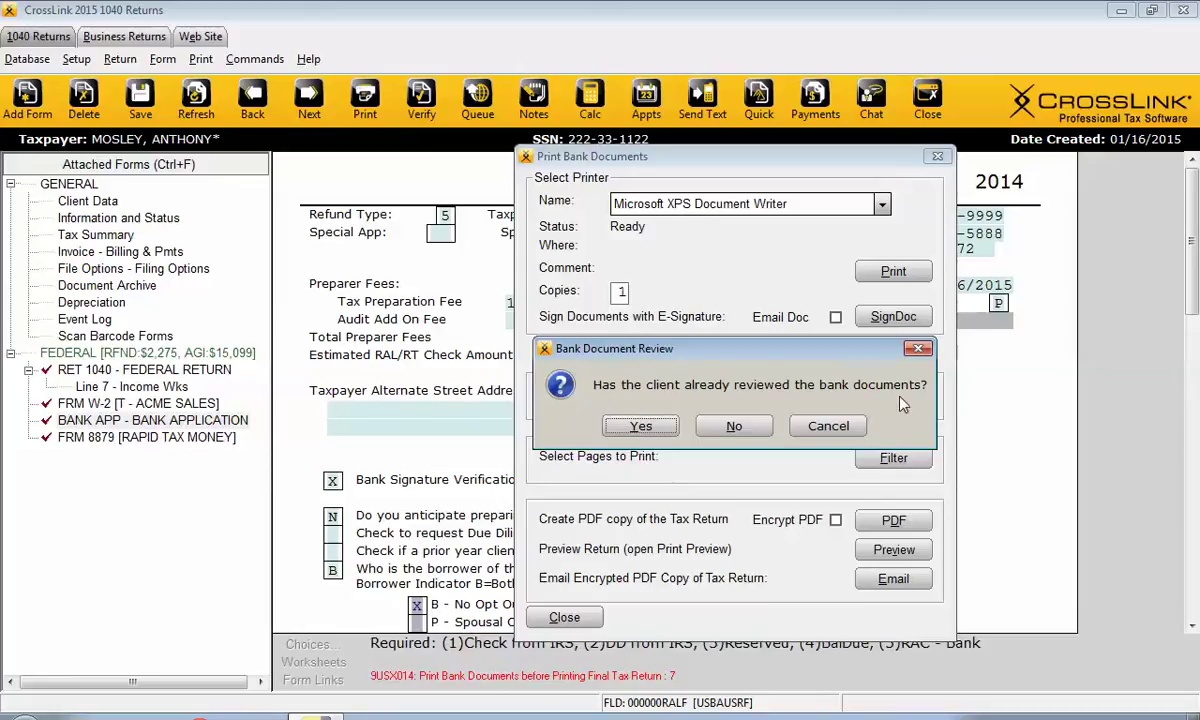
left_click(637, 428)
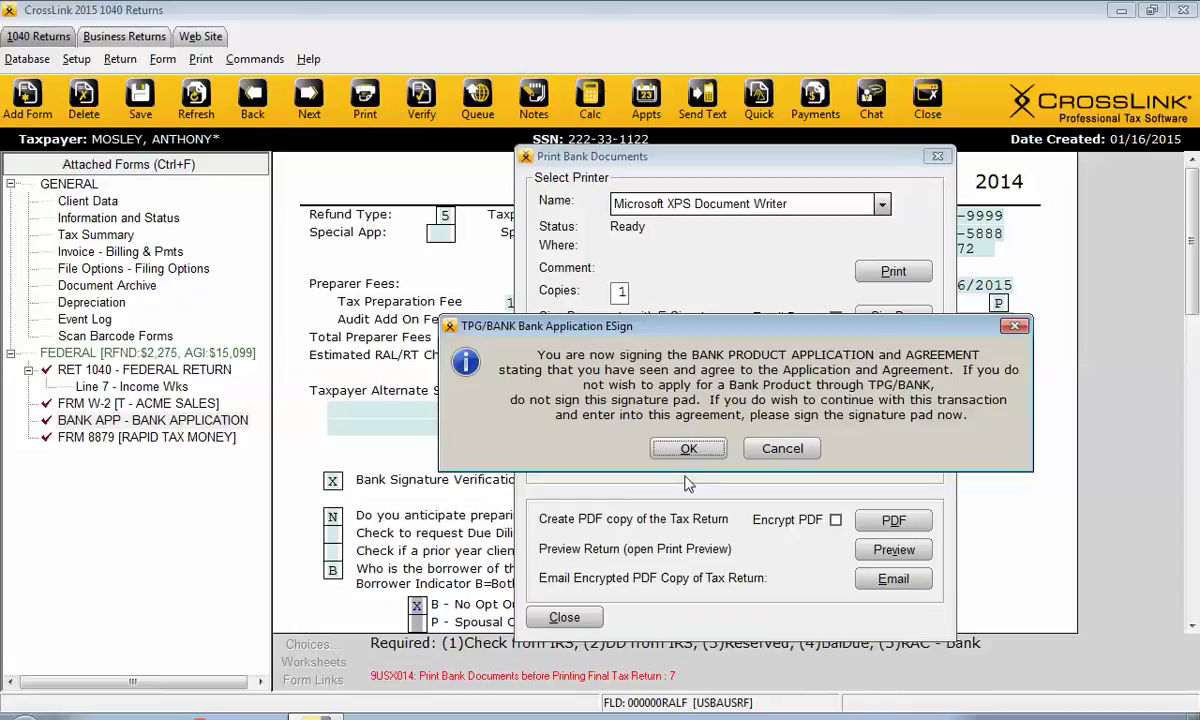
left_click(688, 449)
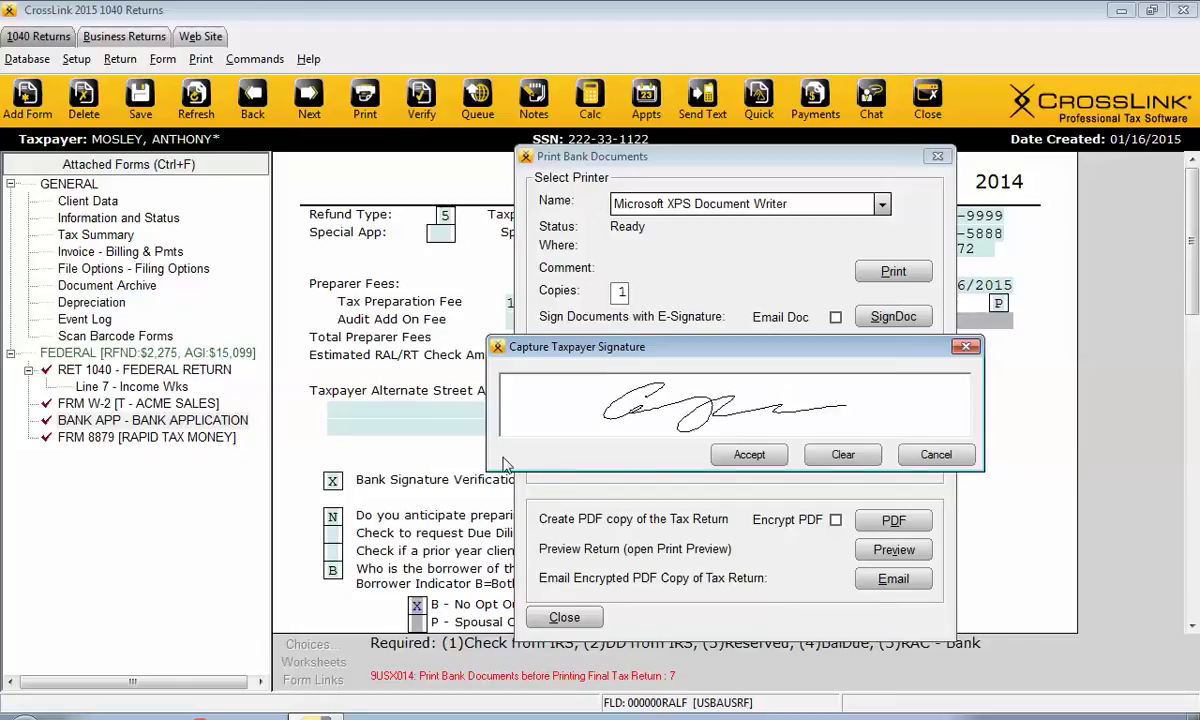
left_click(738, 462)
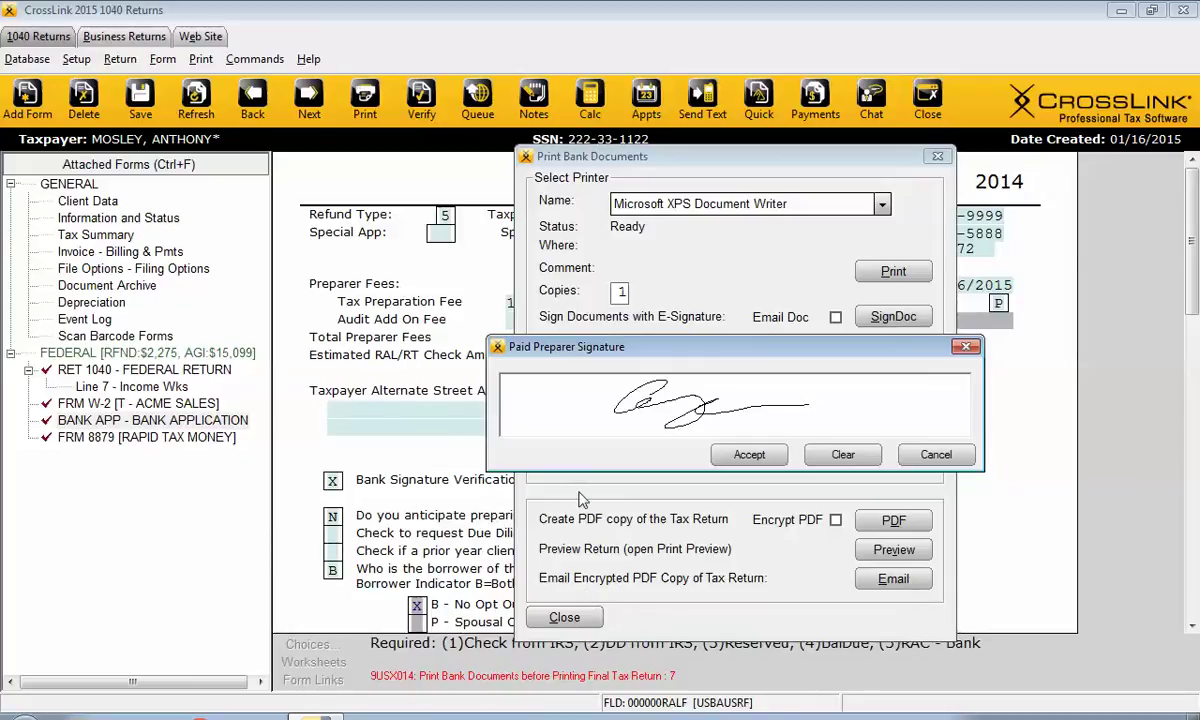
left_click(762, 460)
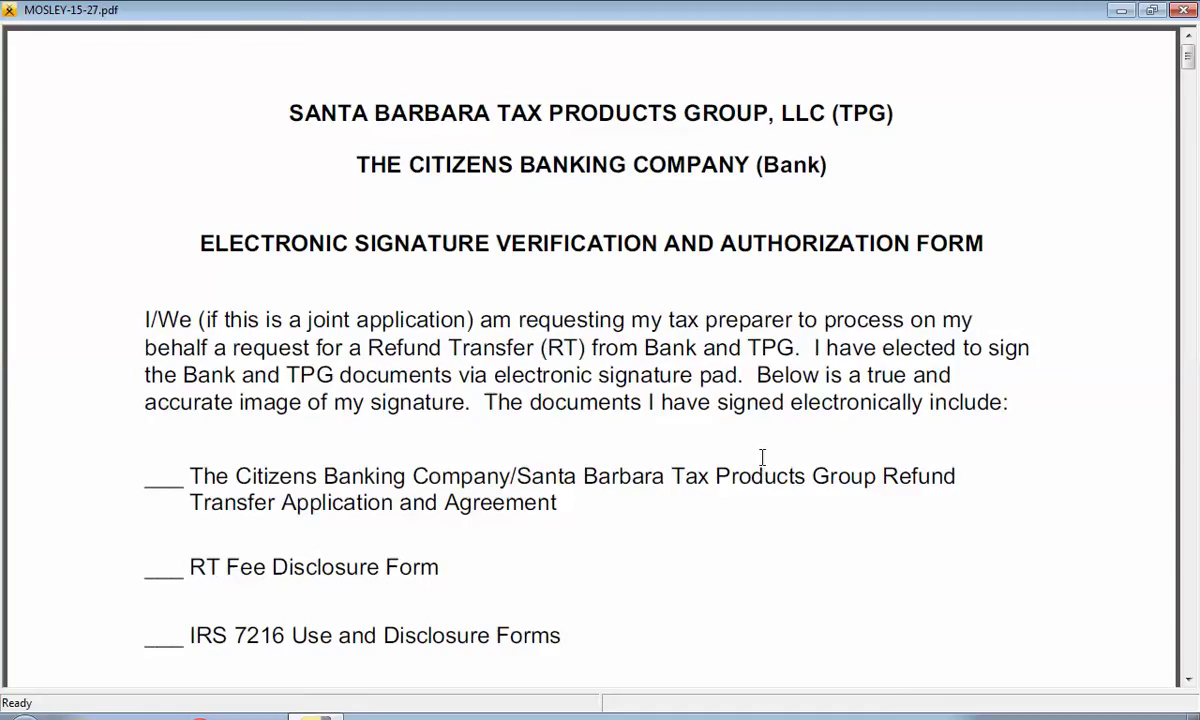
- Save the signed bank documents PDF under its suggested name in the Desktop's images folder and close the preview
mouse_move(605, 24)
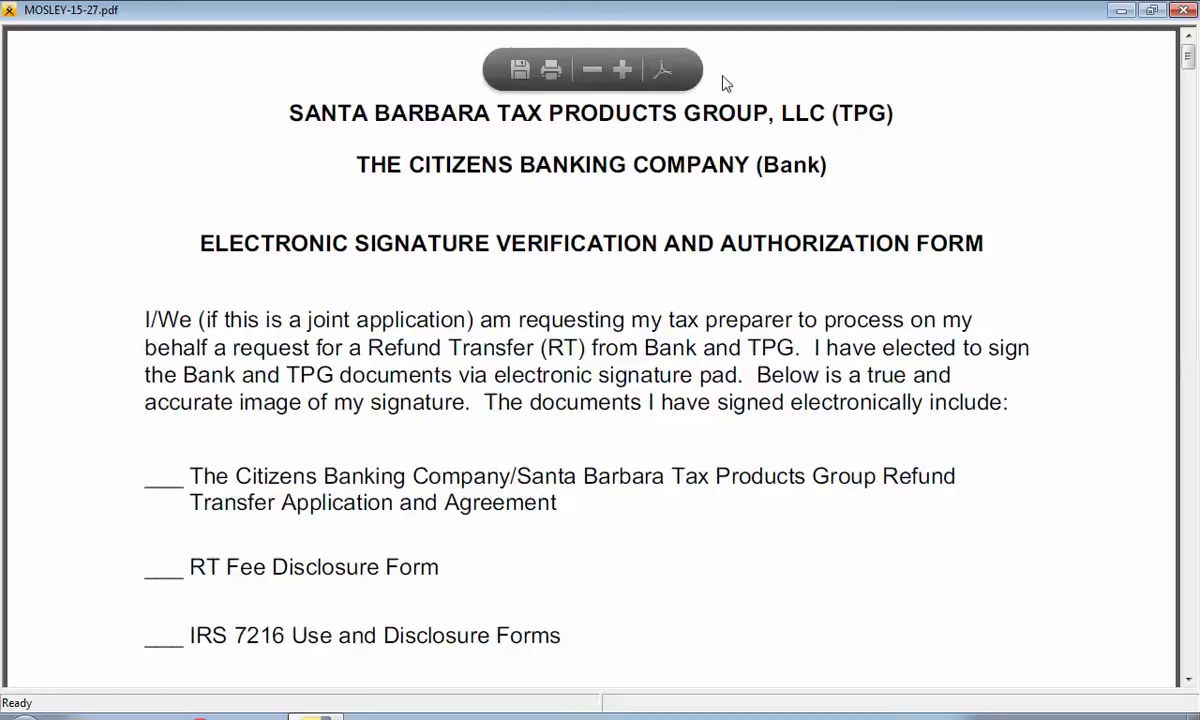
left_click(517, 70)
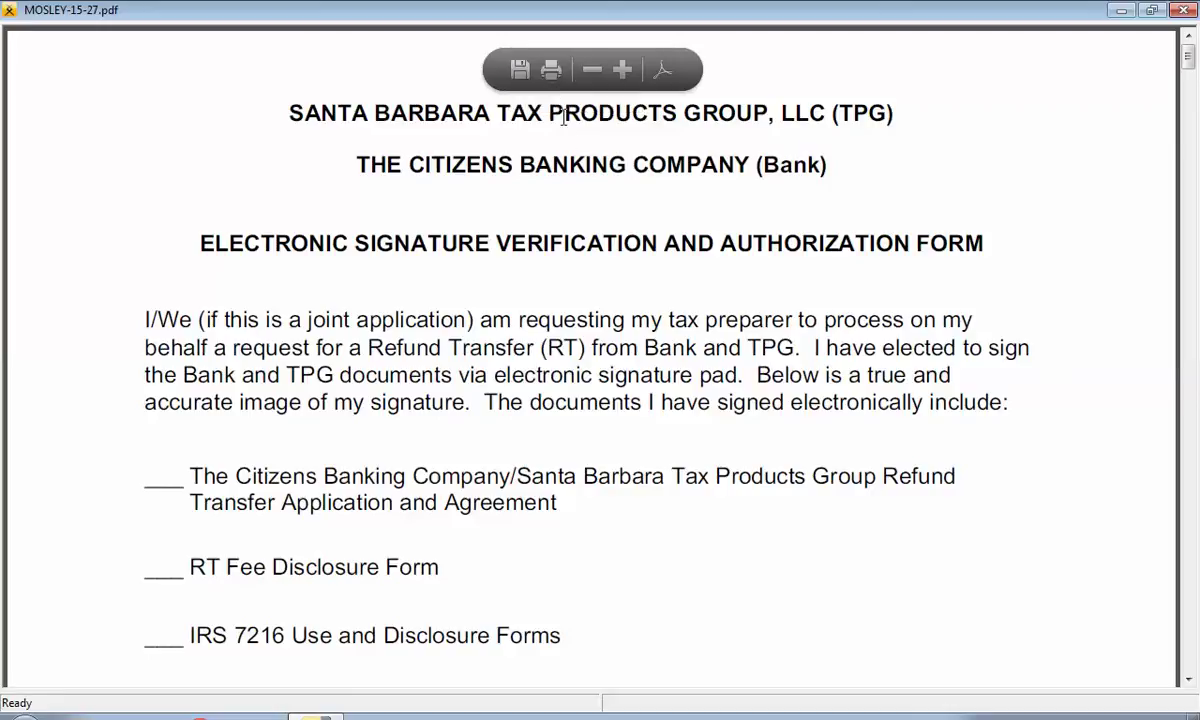
left_click(517, 70)
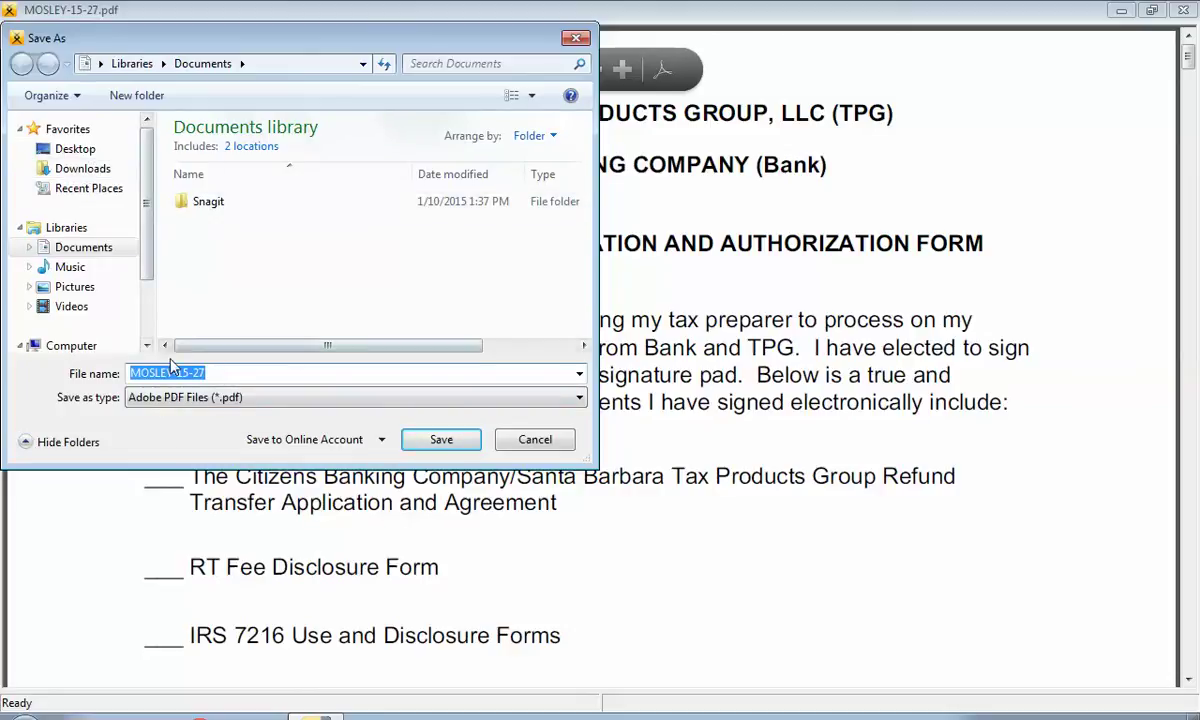
left_click(75, 149)
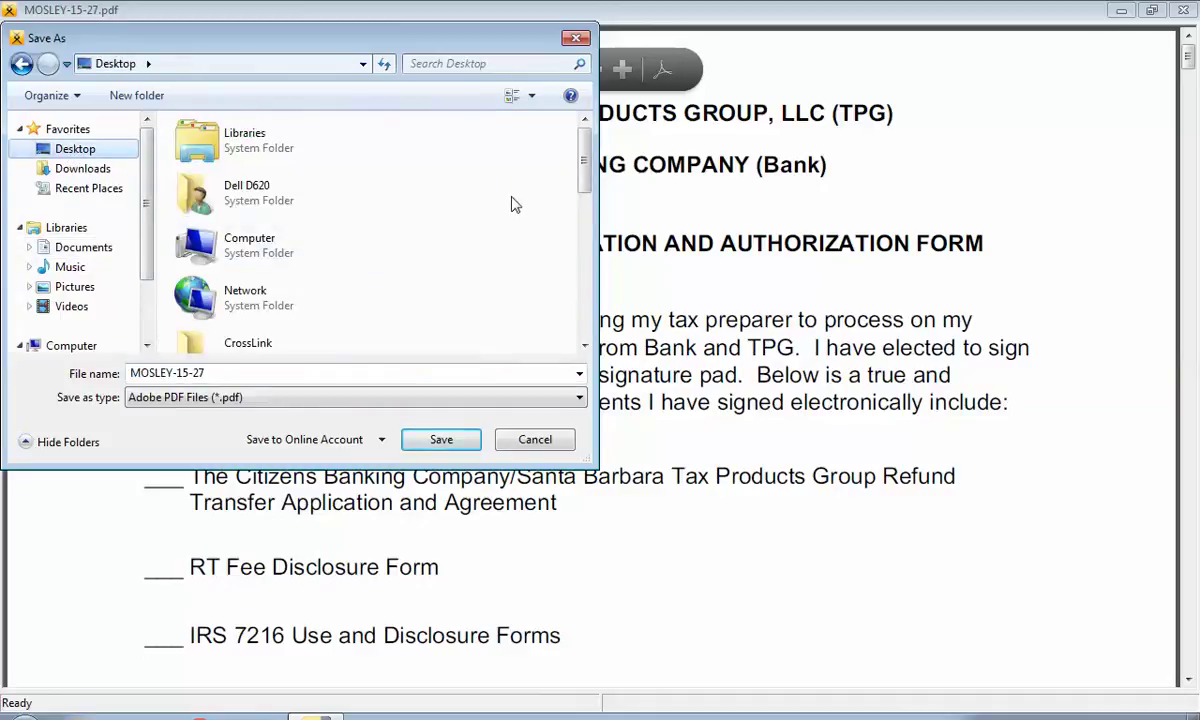
left_click_drag(579, 181, 558, 215)
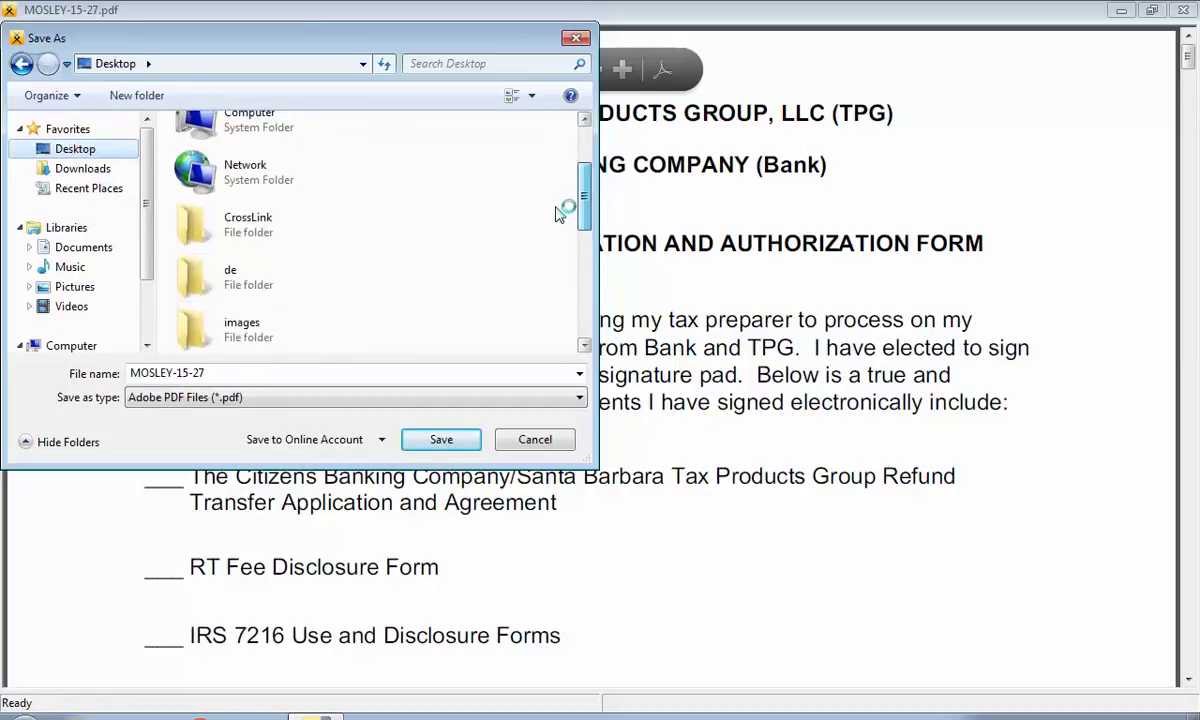
double_click(218, 316)
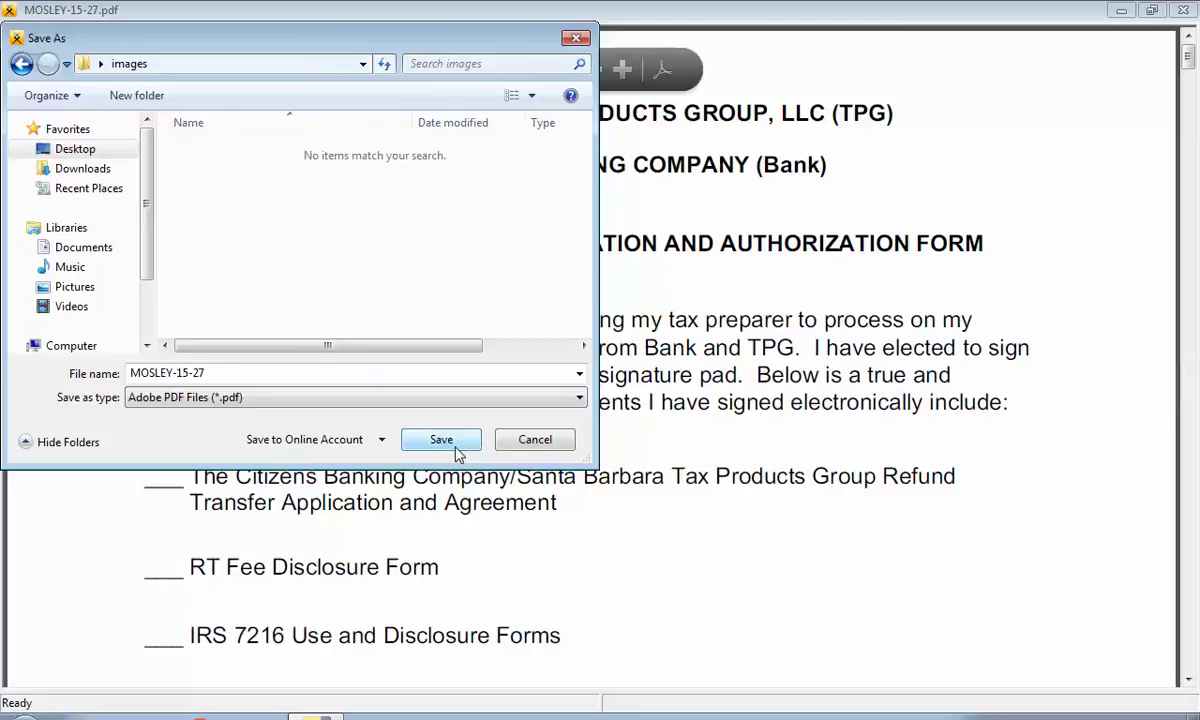
left_click(441, 440)
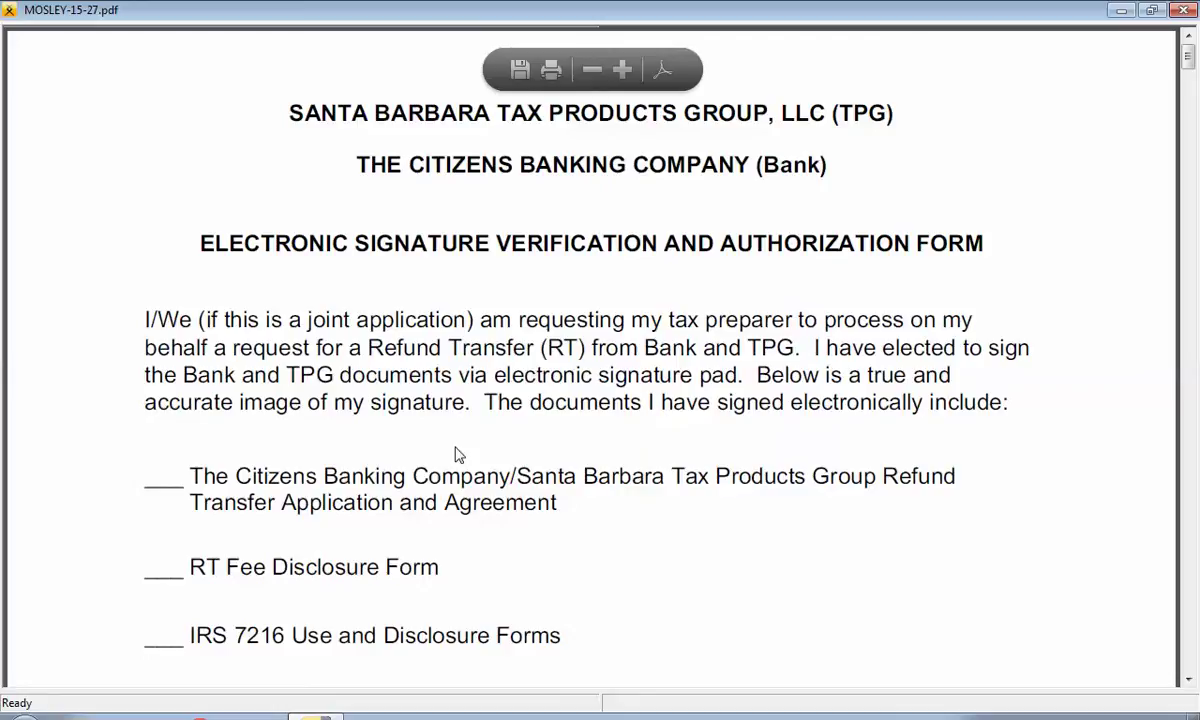
left_click(1185, 10)
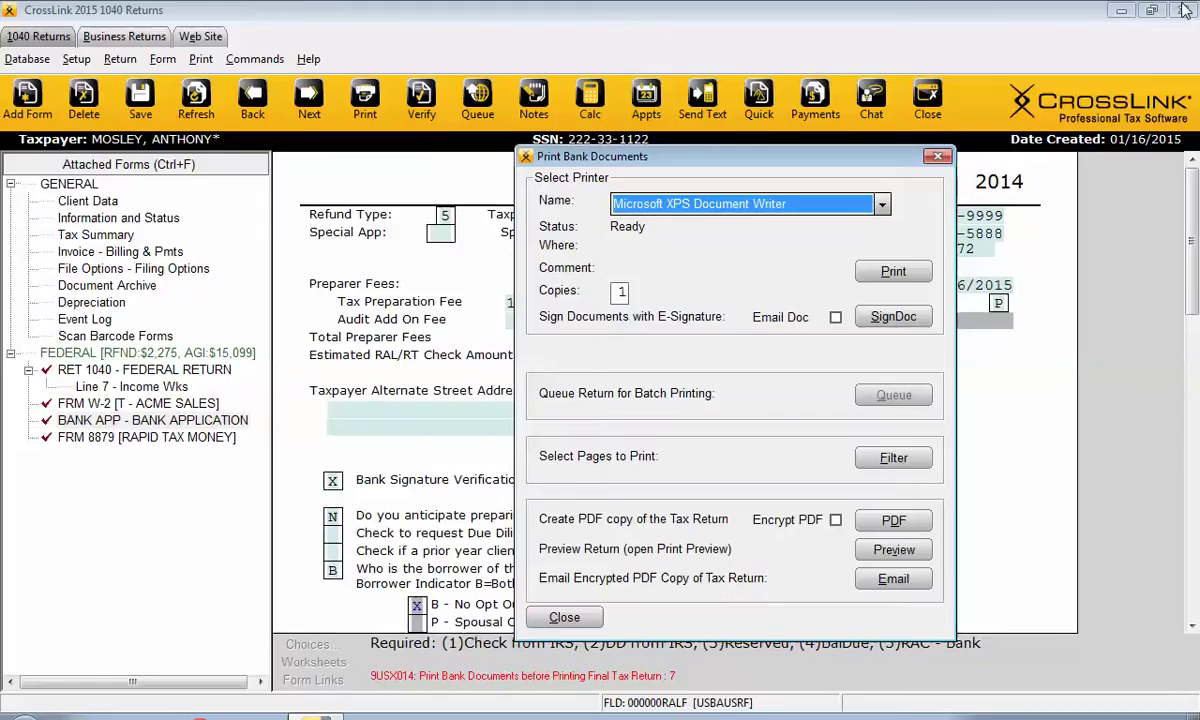
- Cancel the printer output of the bank documents and close the Print Bank Documents dialog
left_click(938, 158)
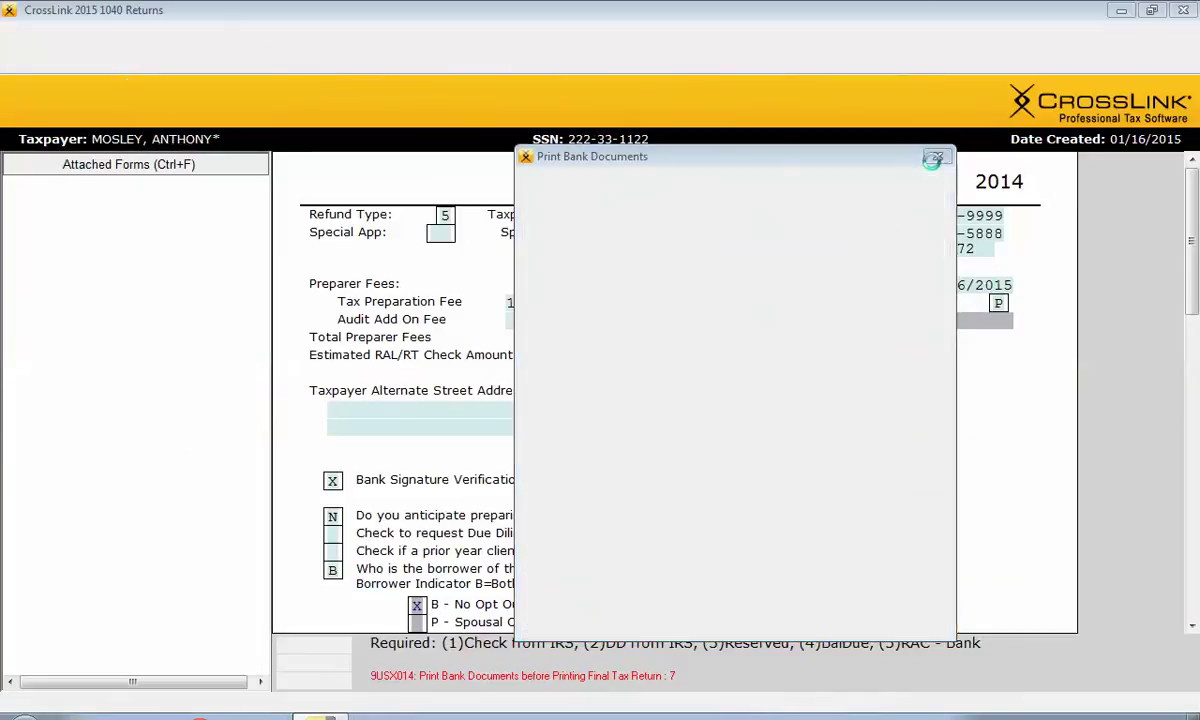
key("Escape")
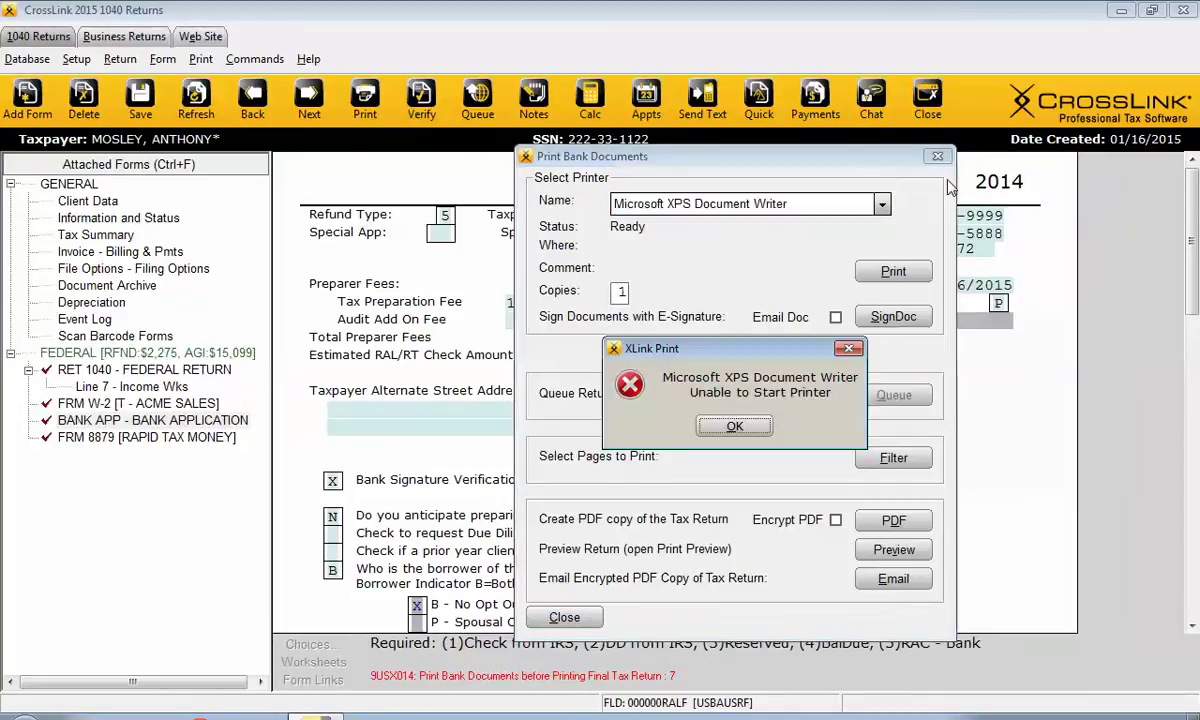
left_click(735, 427)
left_click(937, 158)
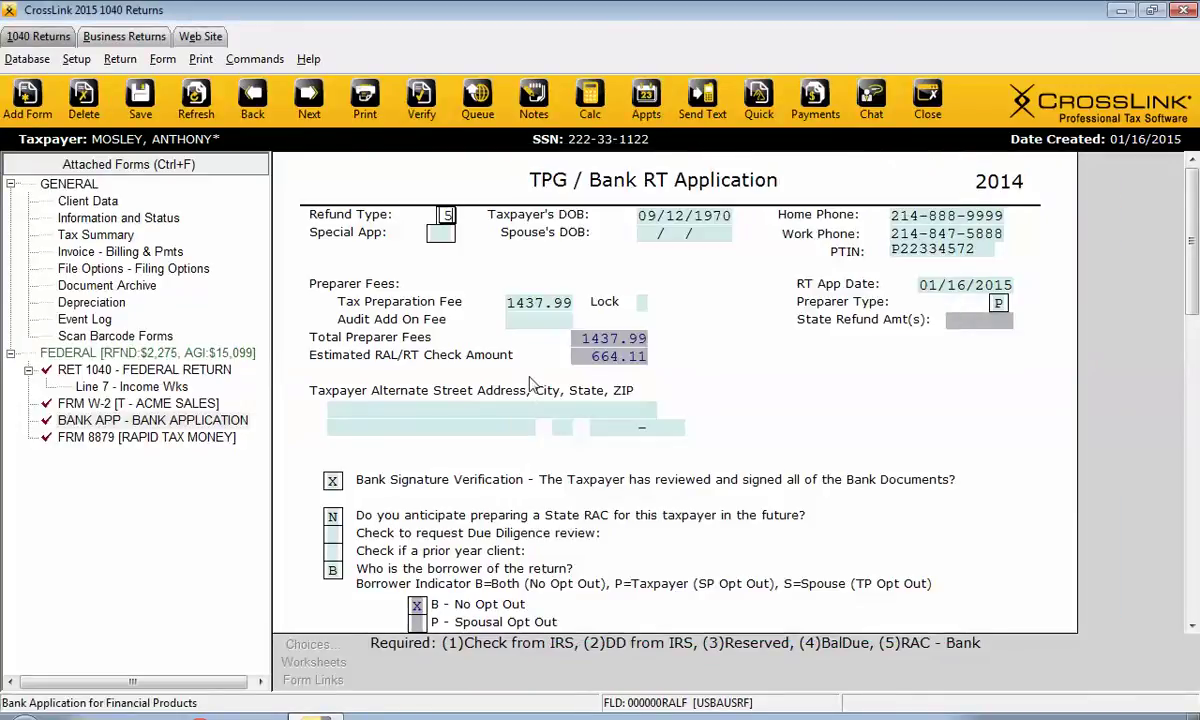
- Start printing the final tax return and continue past the list of return errors and rejects
left_click(200, 59)
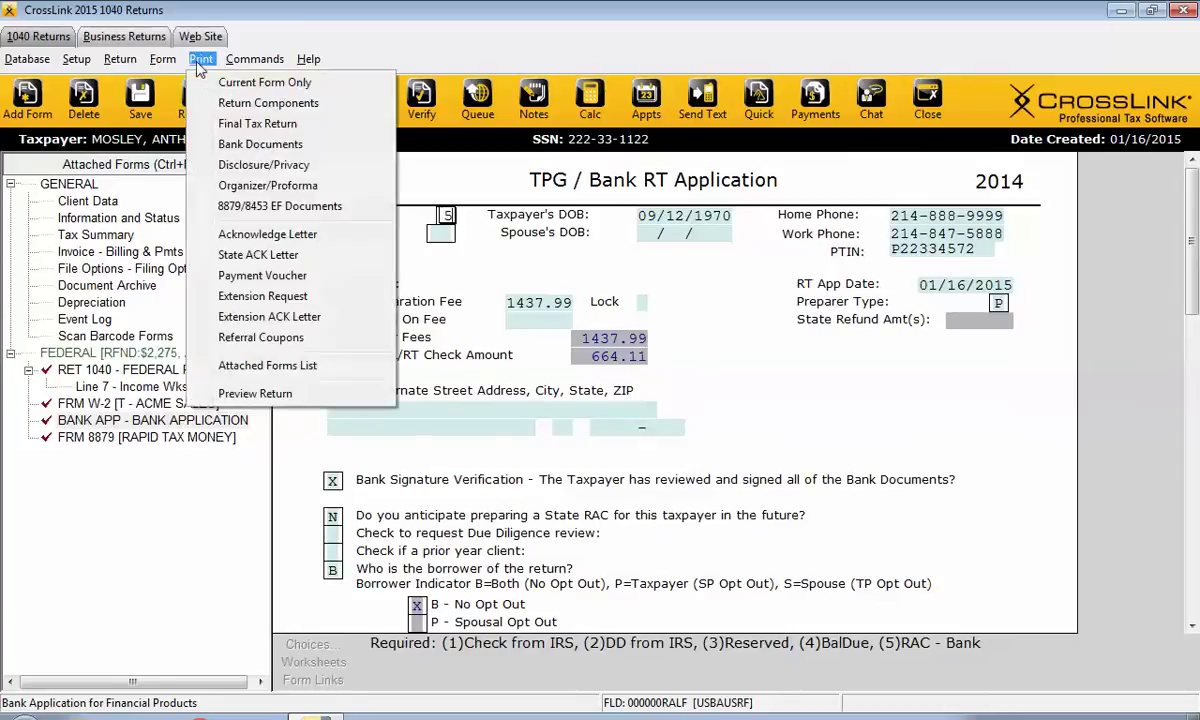
left_click(240, 124)
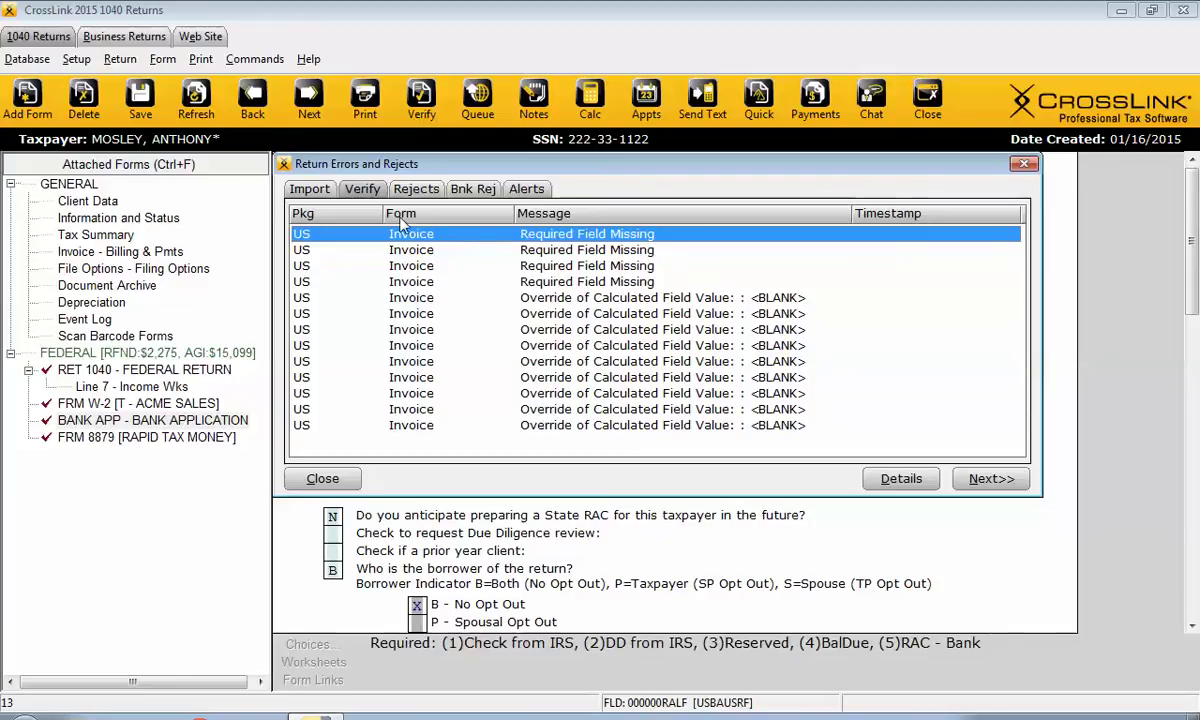
left_click(991, 479)
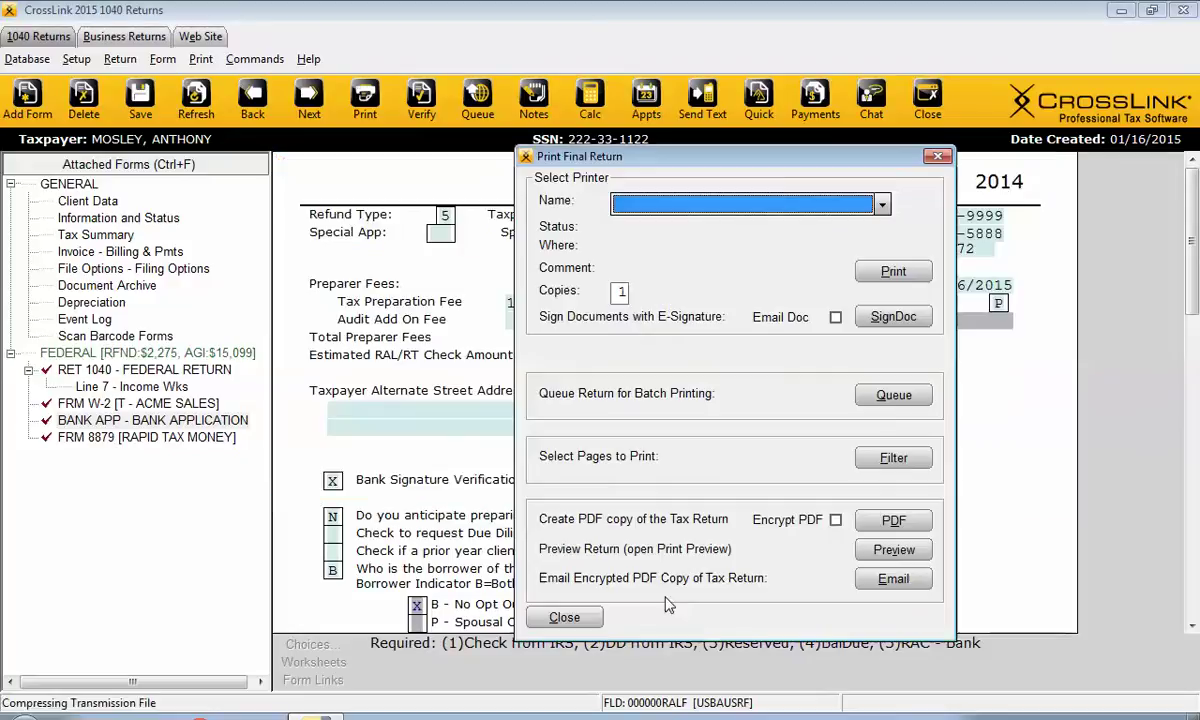
- Sign the final tax return electronically, accepting the taxpayer, paid preparer and ERO signatures
left_click(894, 320)
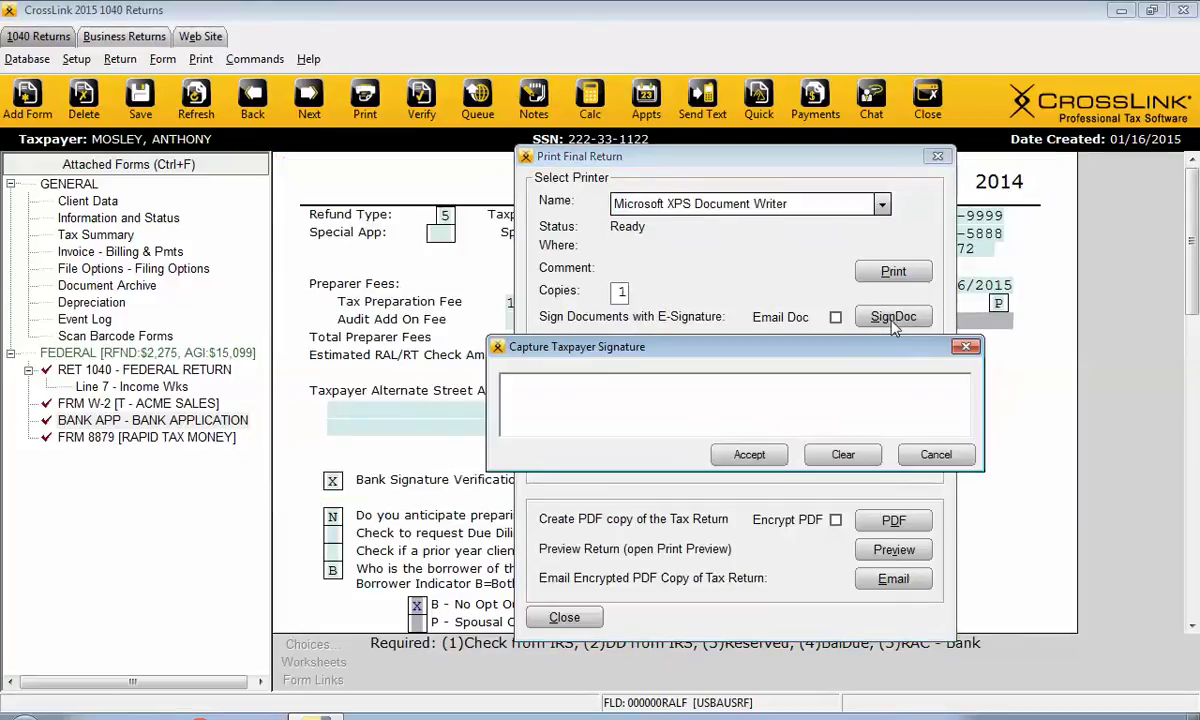
left_click(749, 455)
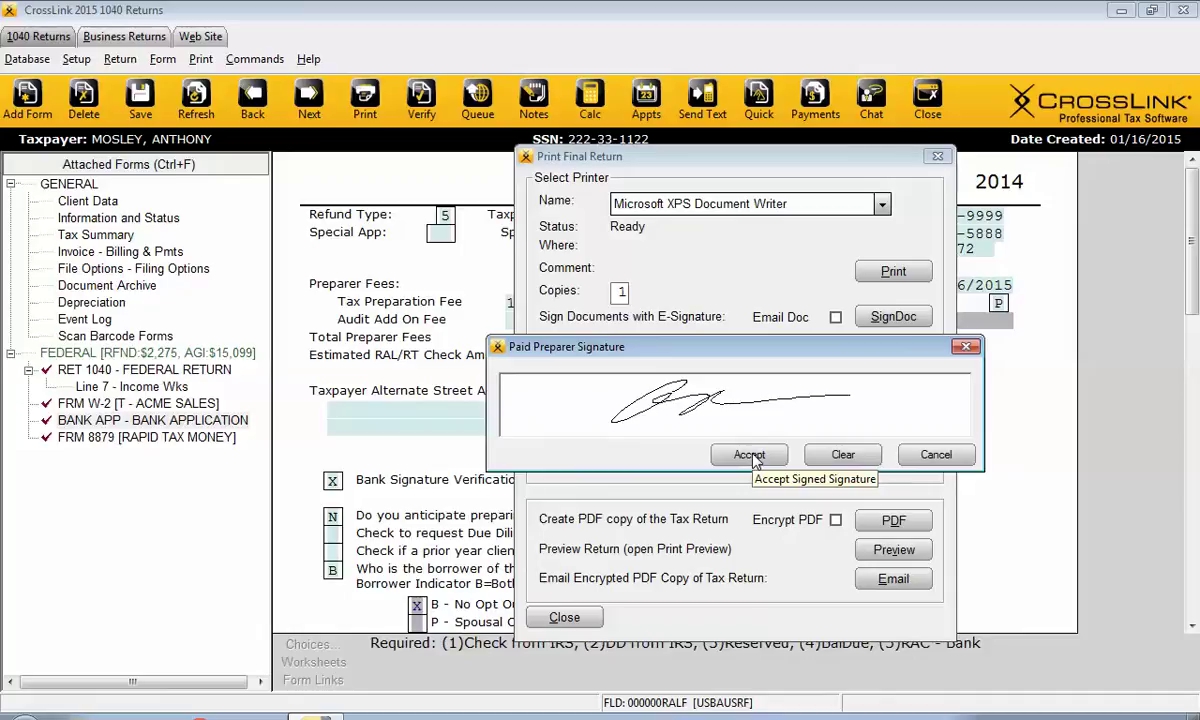
left_click(752, 457)
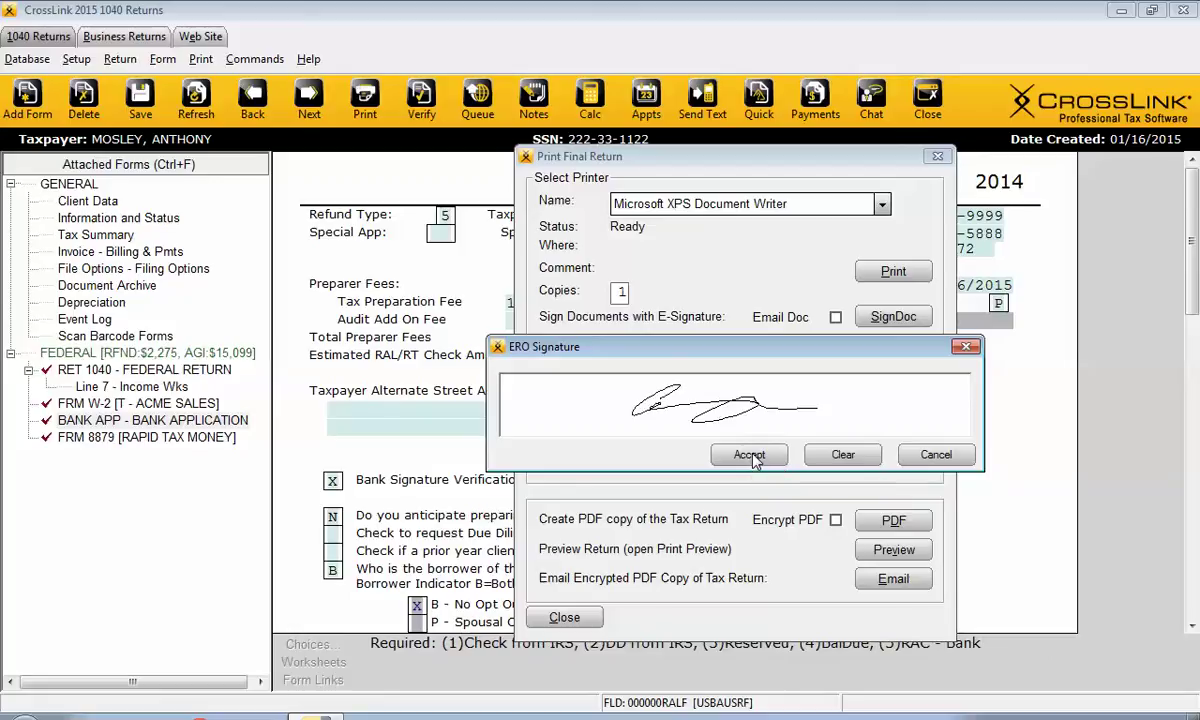
left_click(752, 456)
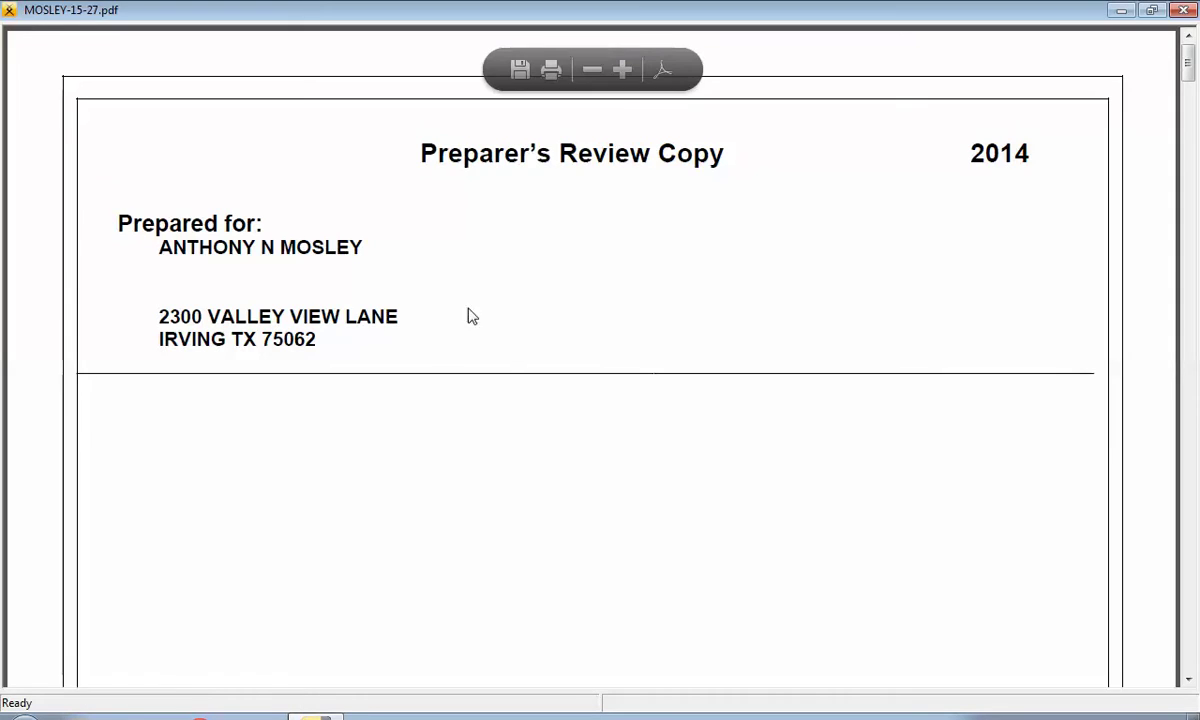
- Check the signatures in the signed return PDF and try to save it under its suggested name, declining to replace the existing file
left_click_drag(1190, 72, 1180, 376)
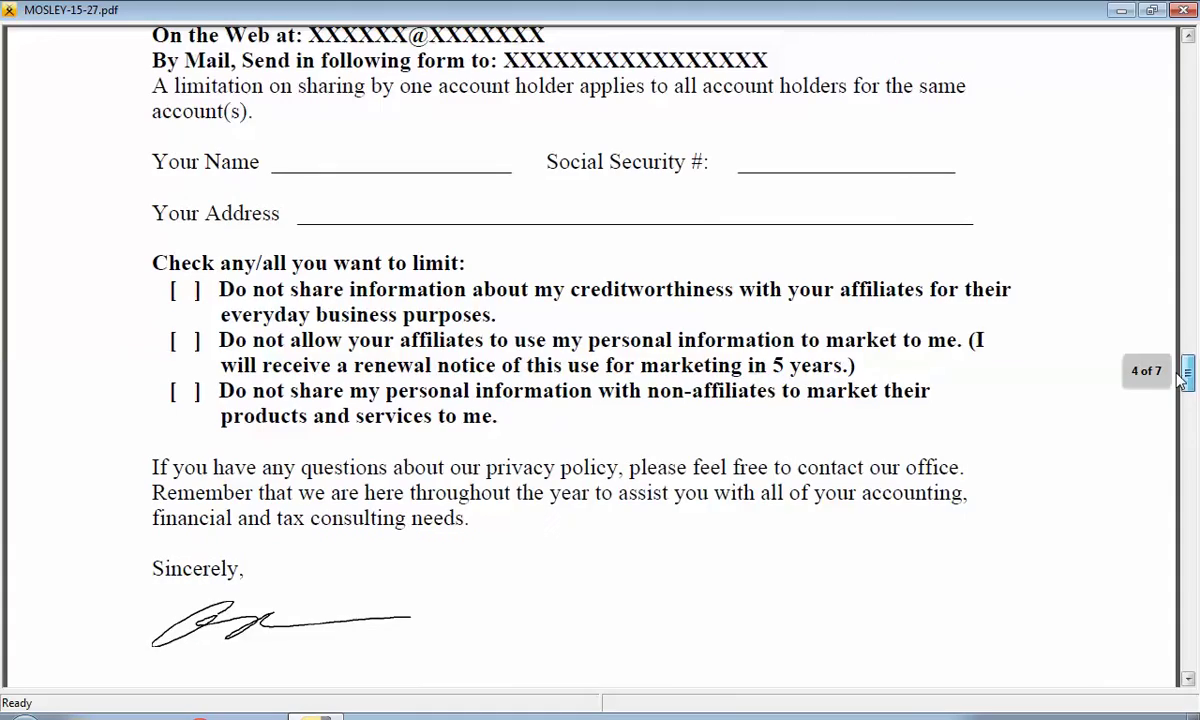
mouse_move(1180, 376)
left_mouse_down()
mouse_move(1188, 153)
mouse_move(1195, 192)
left_mouse_up()
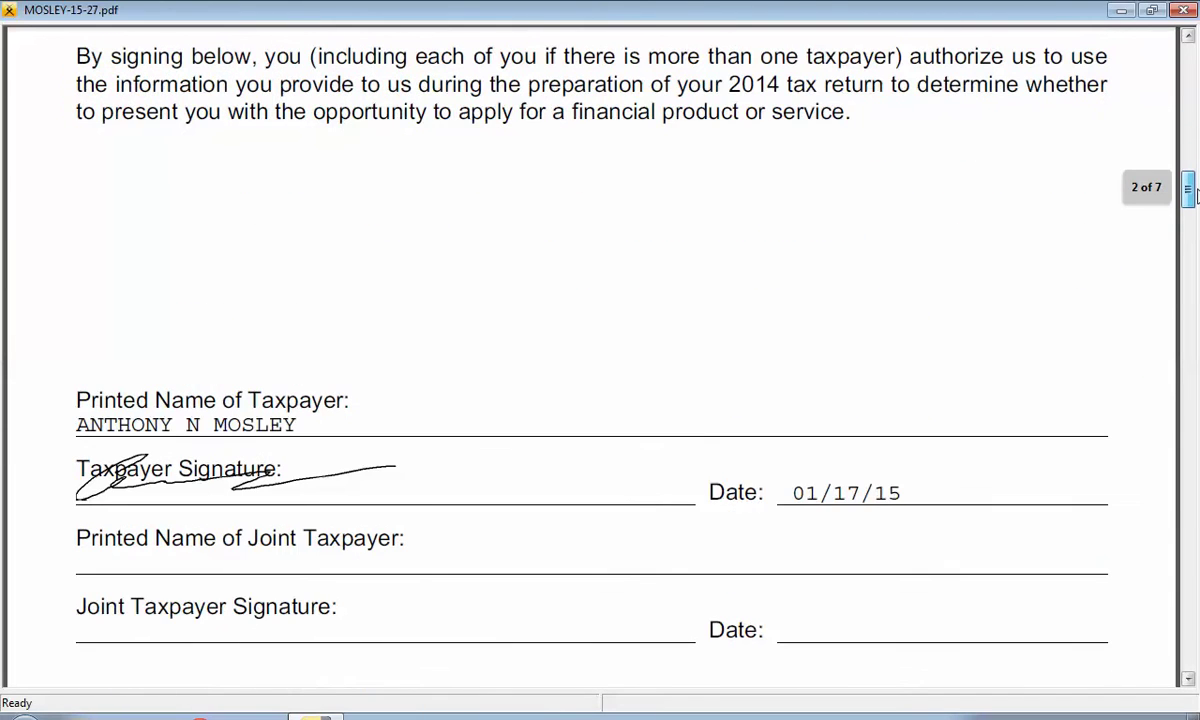
left_click_drag(1195, 192, 1190, 50)
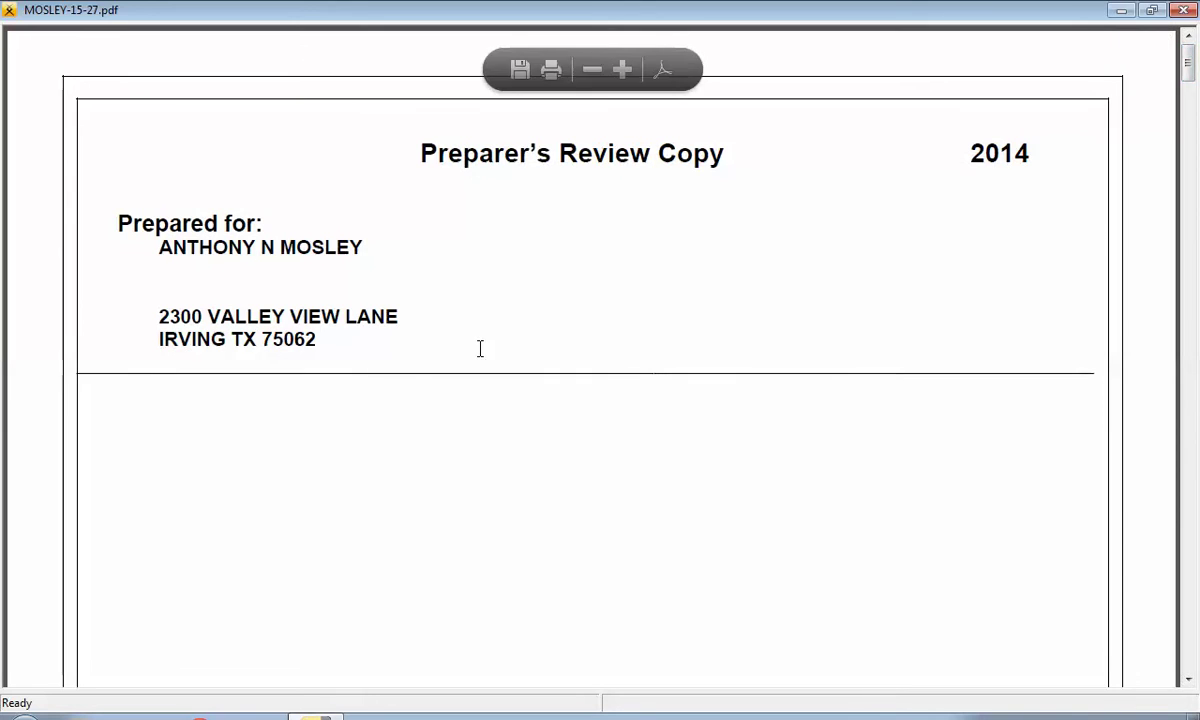
left_click(521, 70)
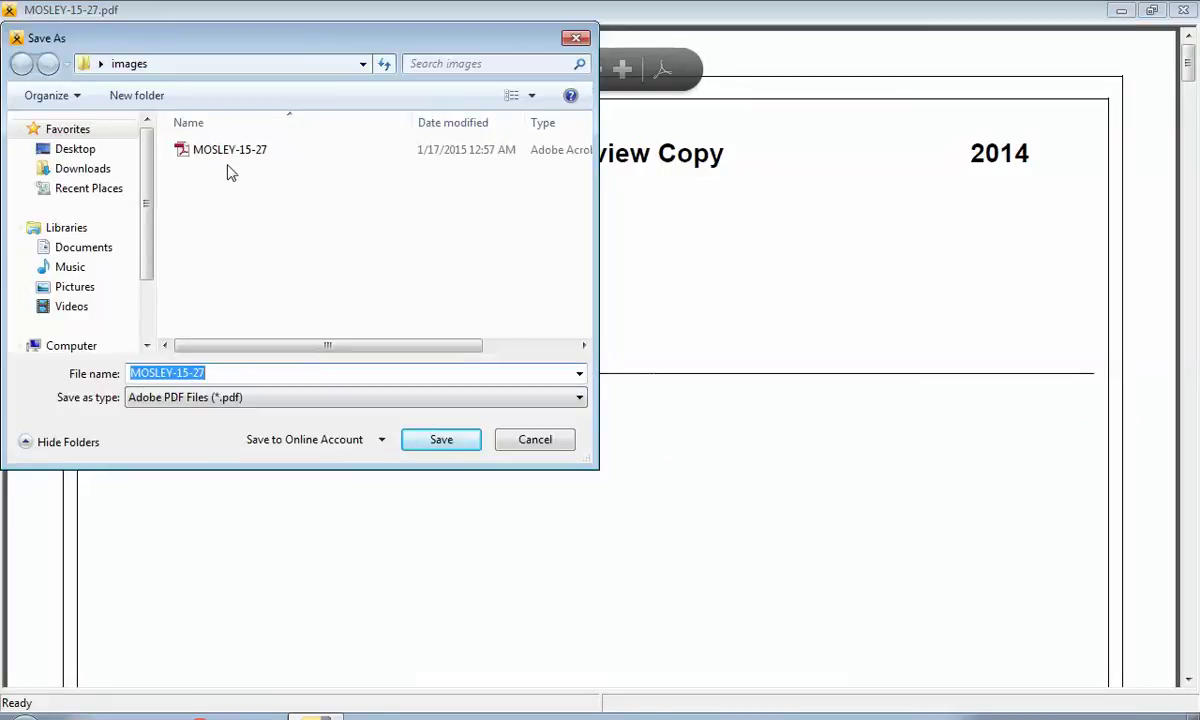
left_click(442, 442)
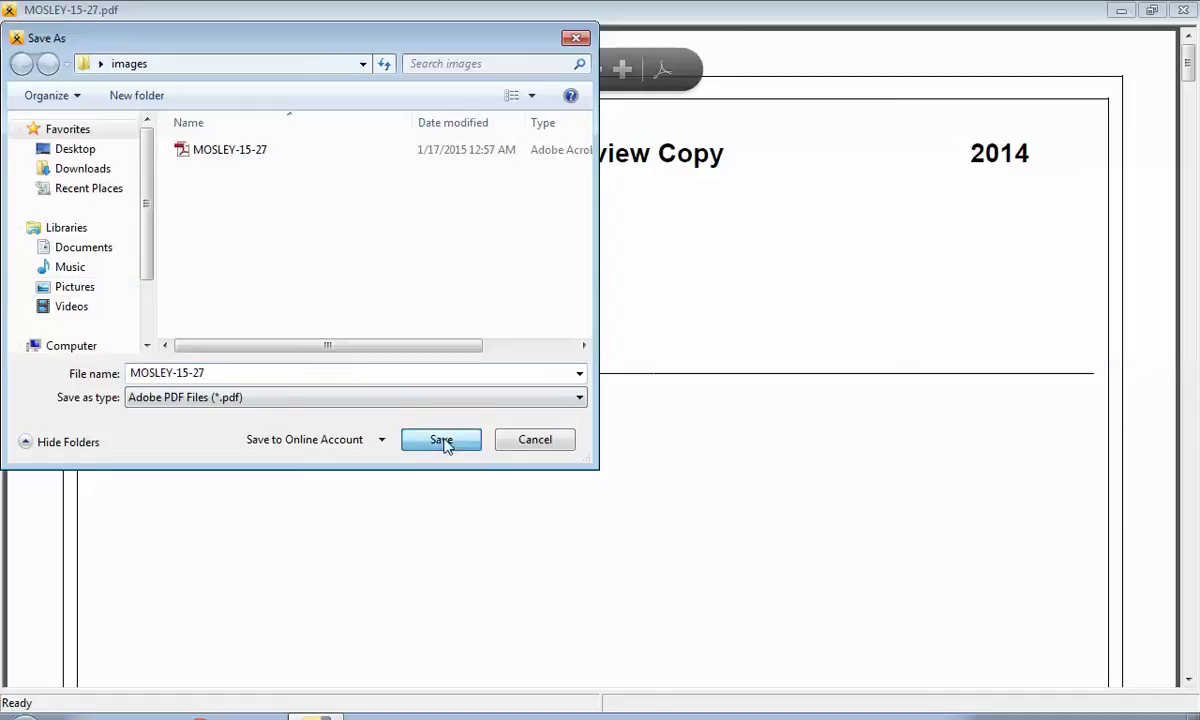
left_click(443, 441)
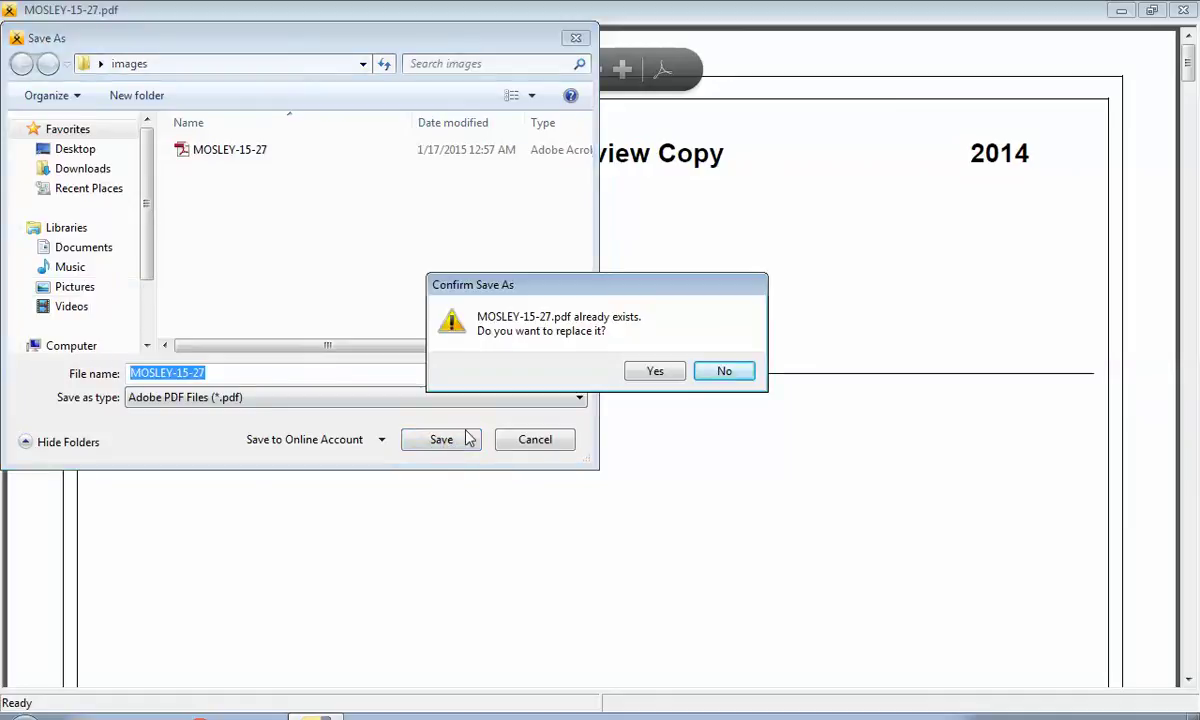
left_click(726, 372)
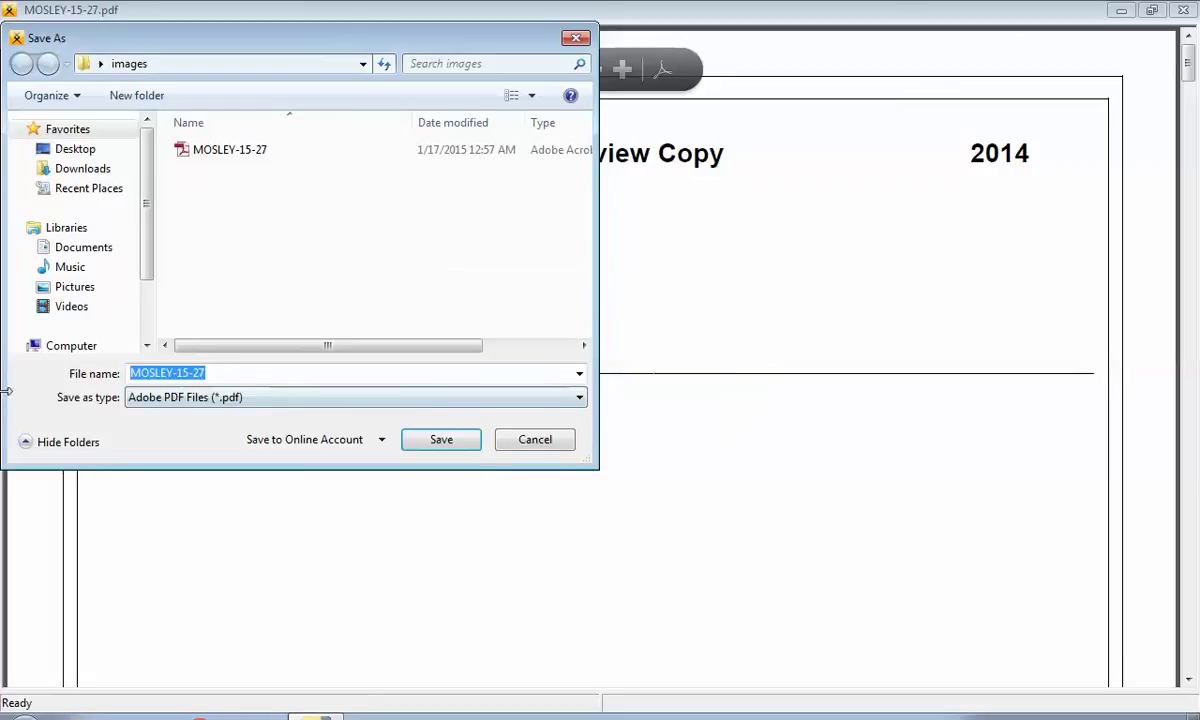
- Save the signed return PDF in the images folder, replacing the numbers after the taxpayer's surname with "return", and close the preview
left_click(206, 372)
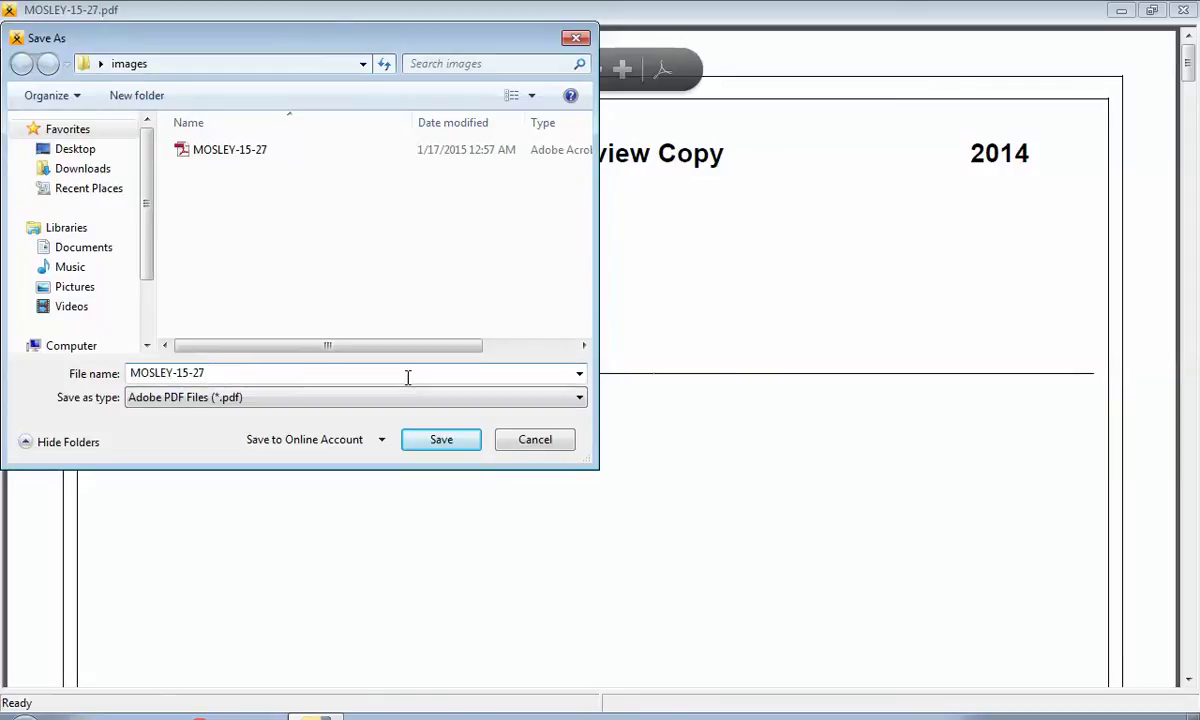
key("BackSpace")
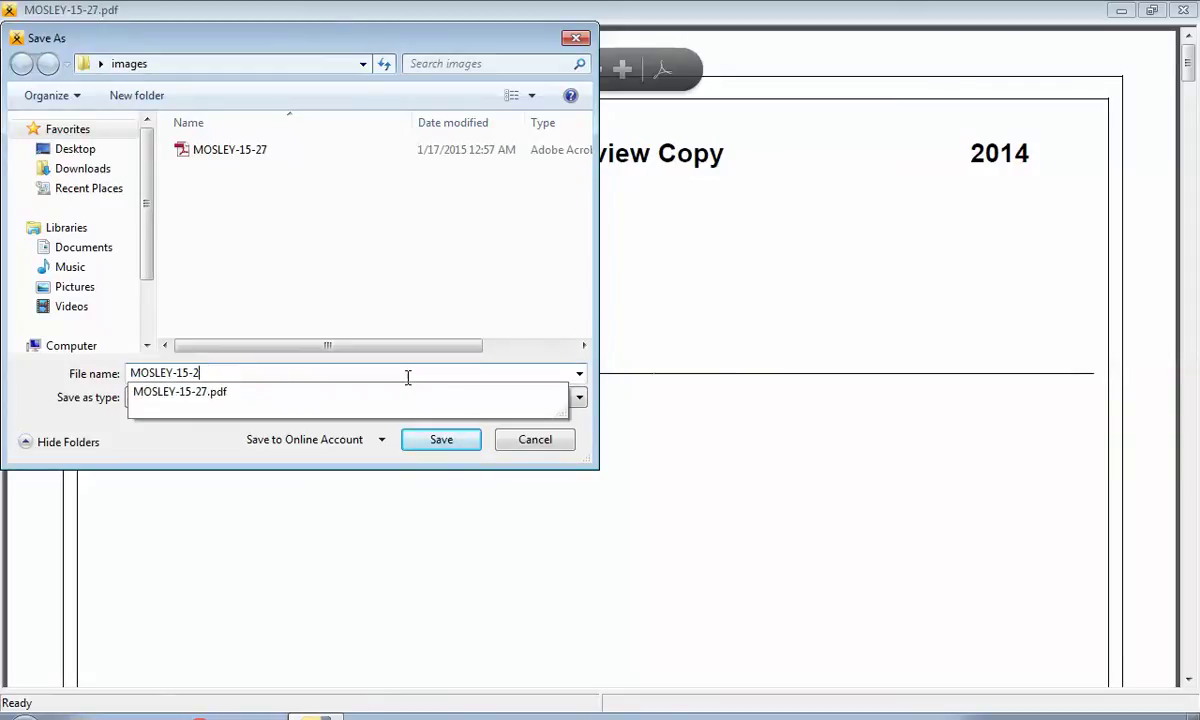
type("8")
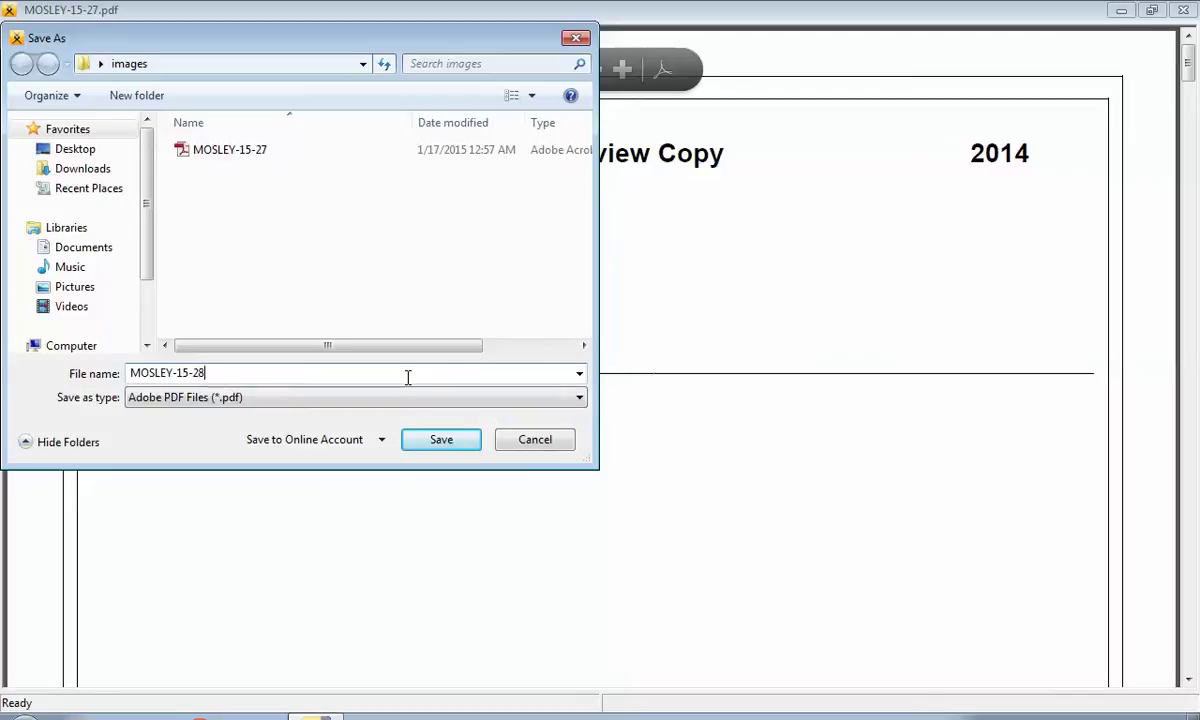
key("BackSpace")
key("BackSpace")
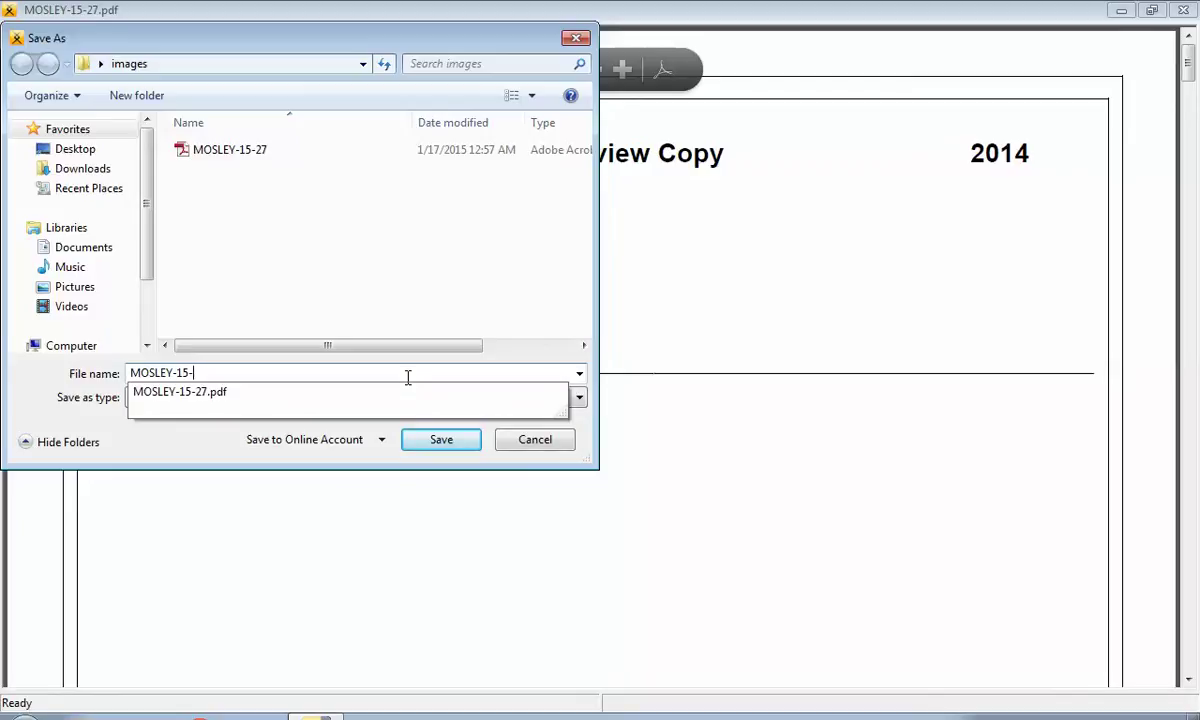
type("return")
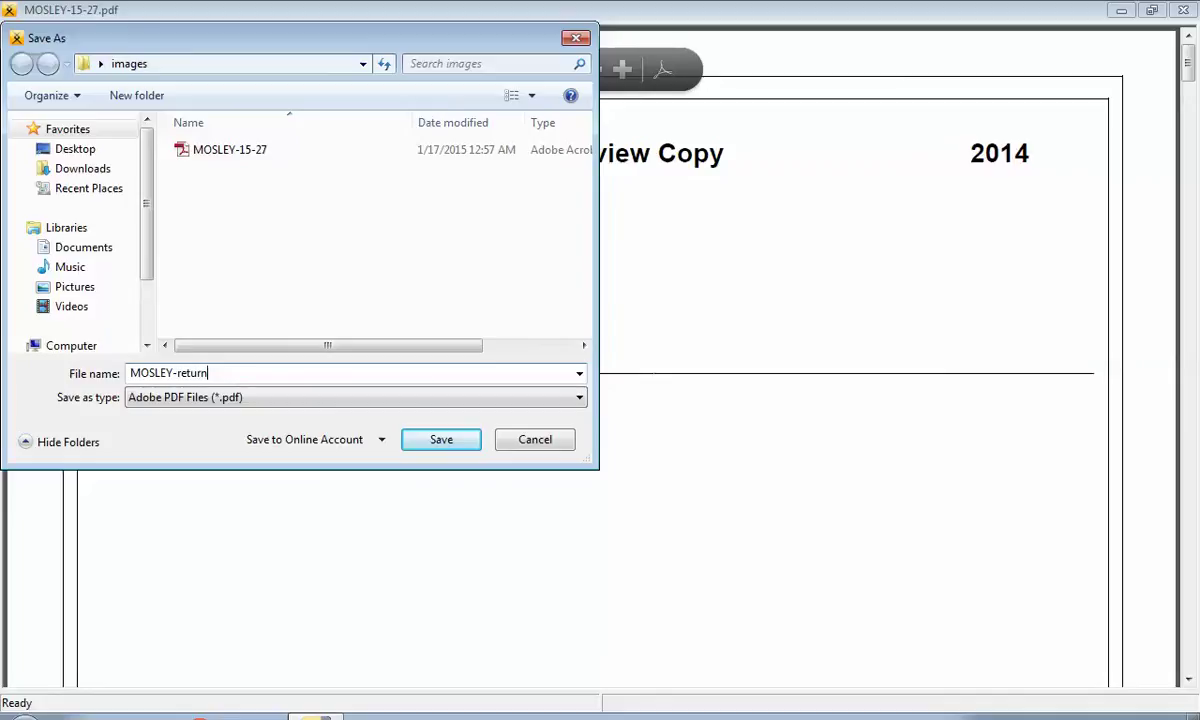
left_click(430, 442)
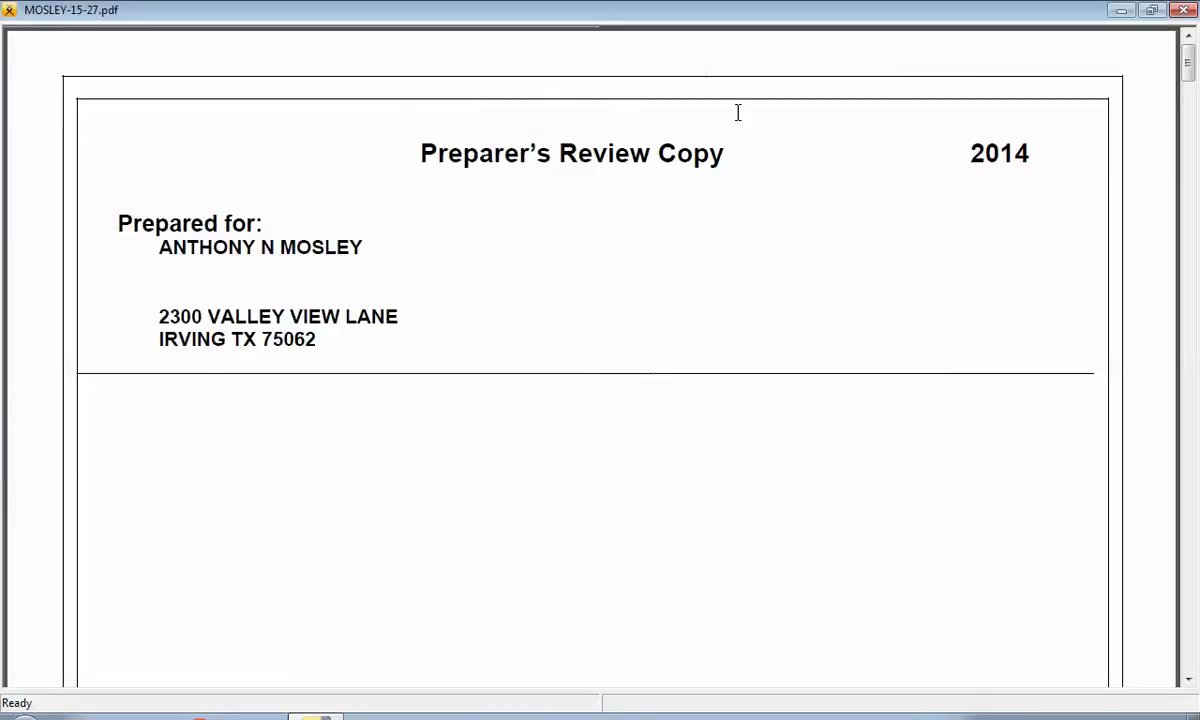
left_click(1183, 9)
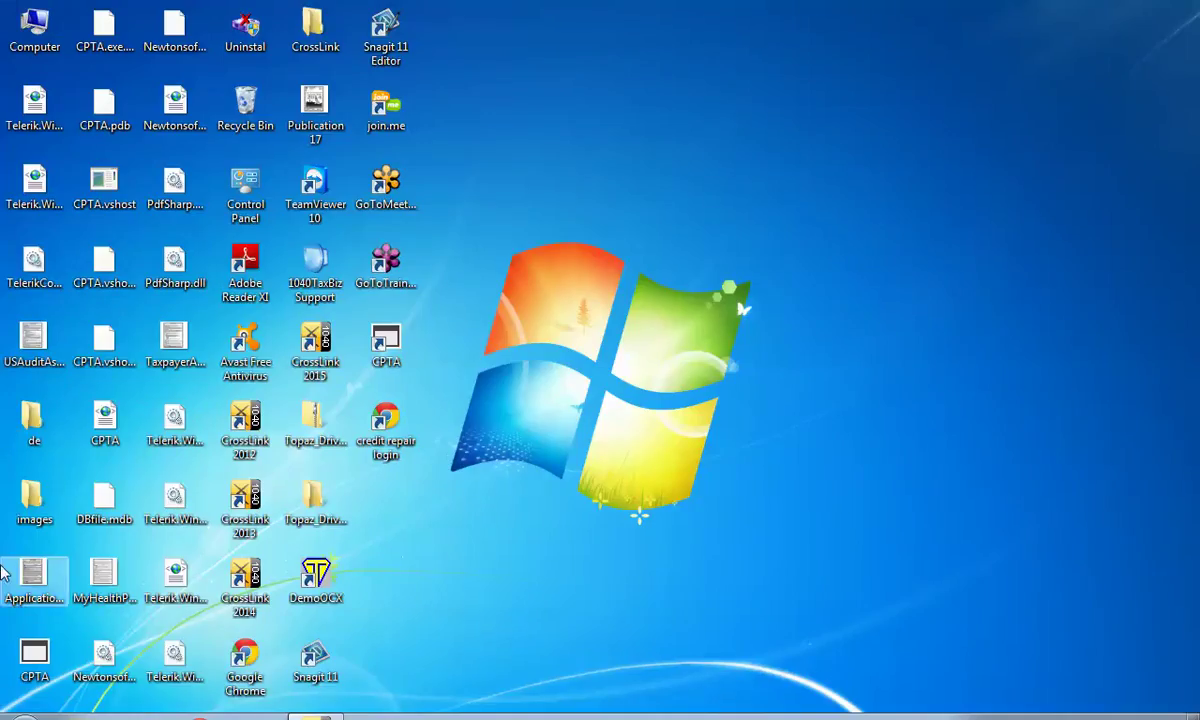
- Check the Desktop's images folder for the saved PDFs, close it and switch back to CrossLink
double_click(32, 500)
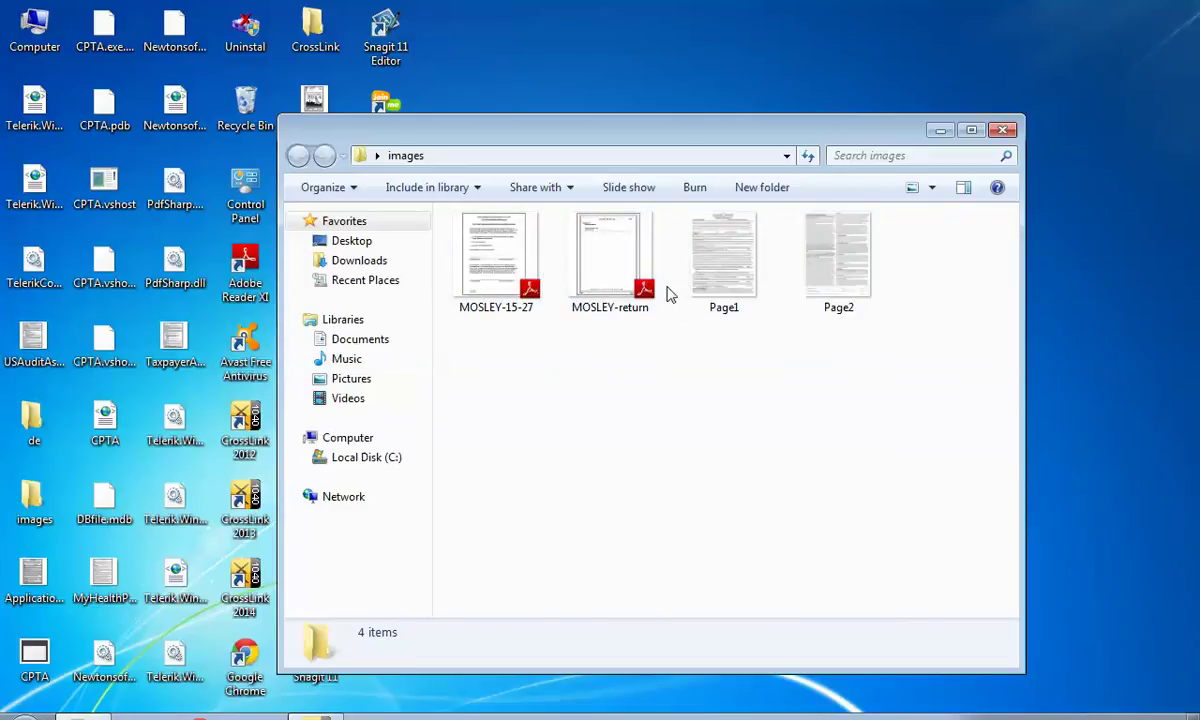
left_click(1007, 131)
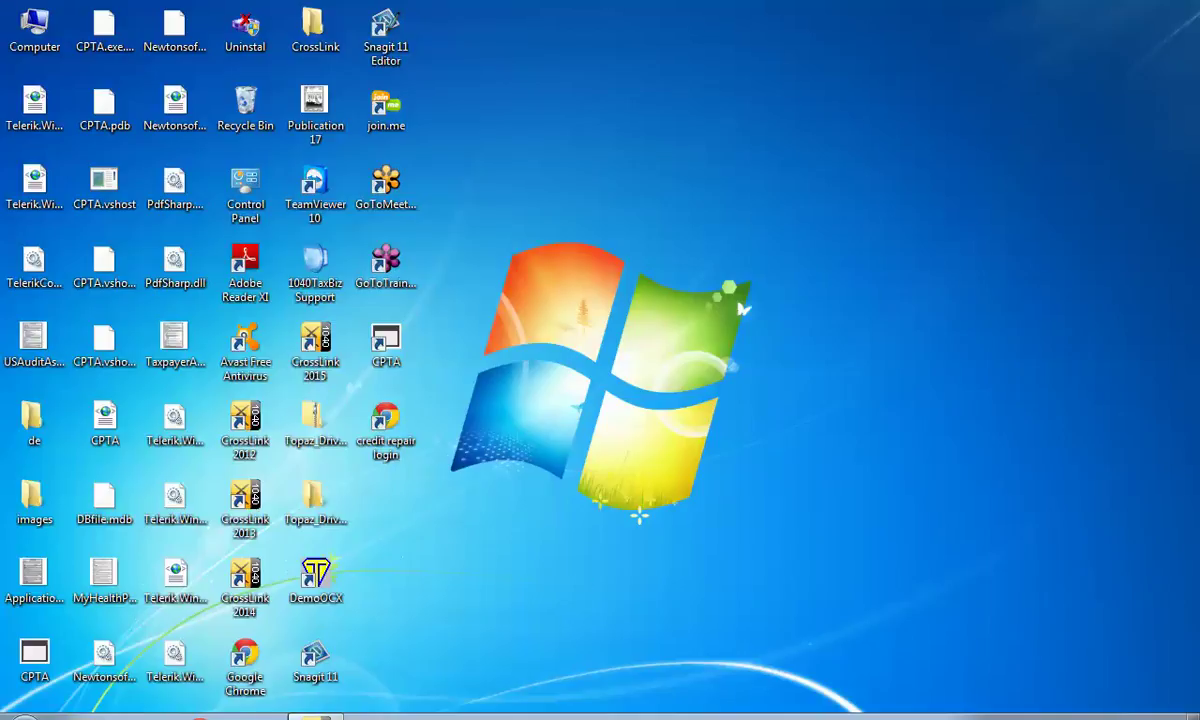
left_click(316, 717)
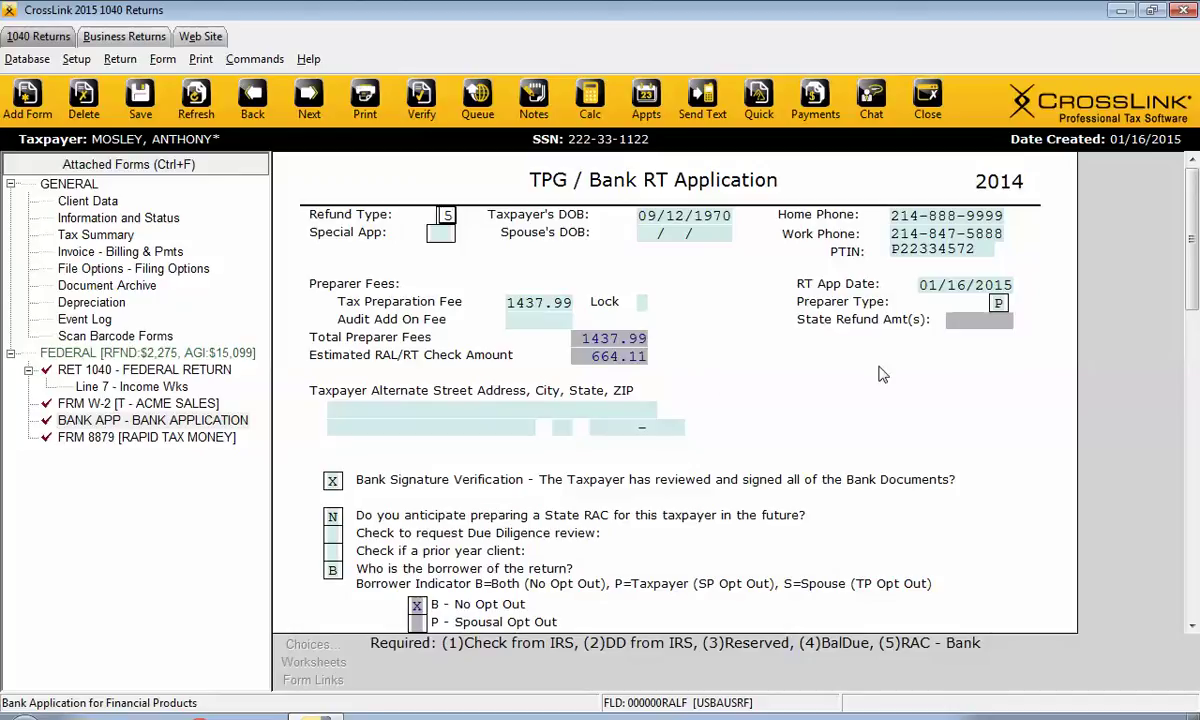
- Review the return's document archive and its document attachment listing, closing the attachment listing but keeping the archive open
left_click(105, 286)
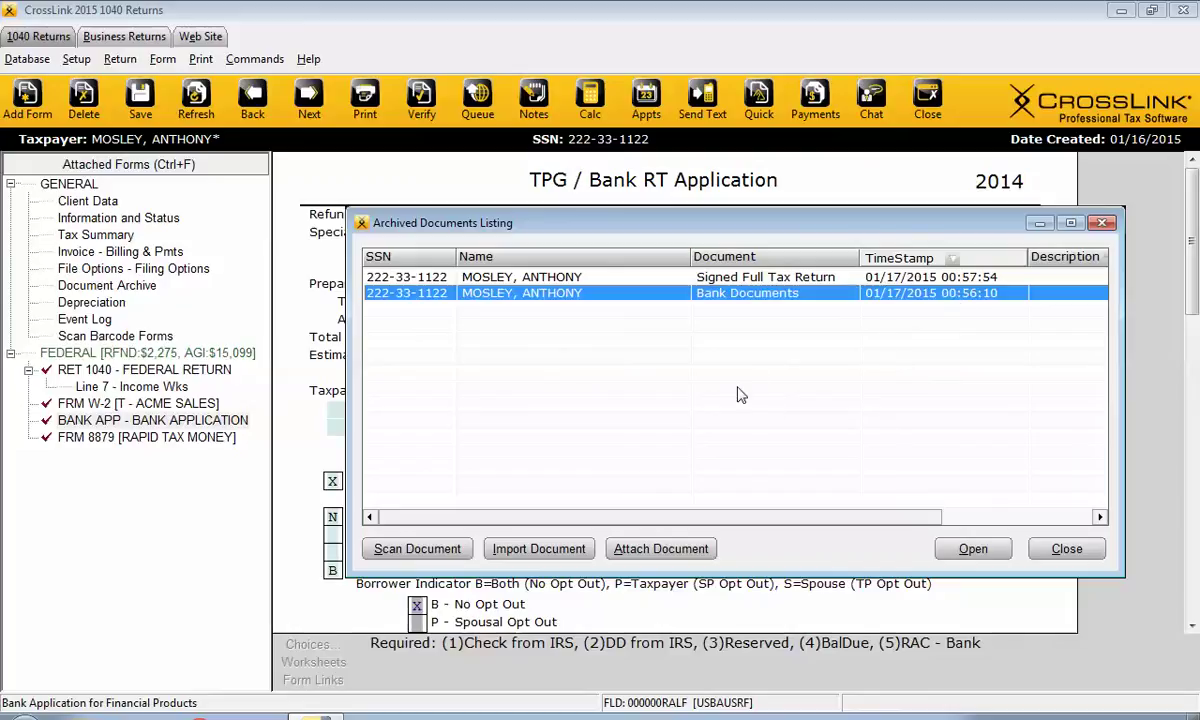
left_click(1103, 223)
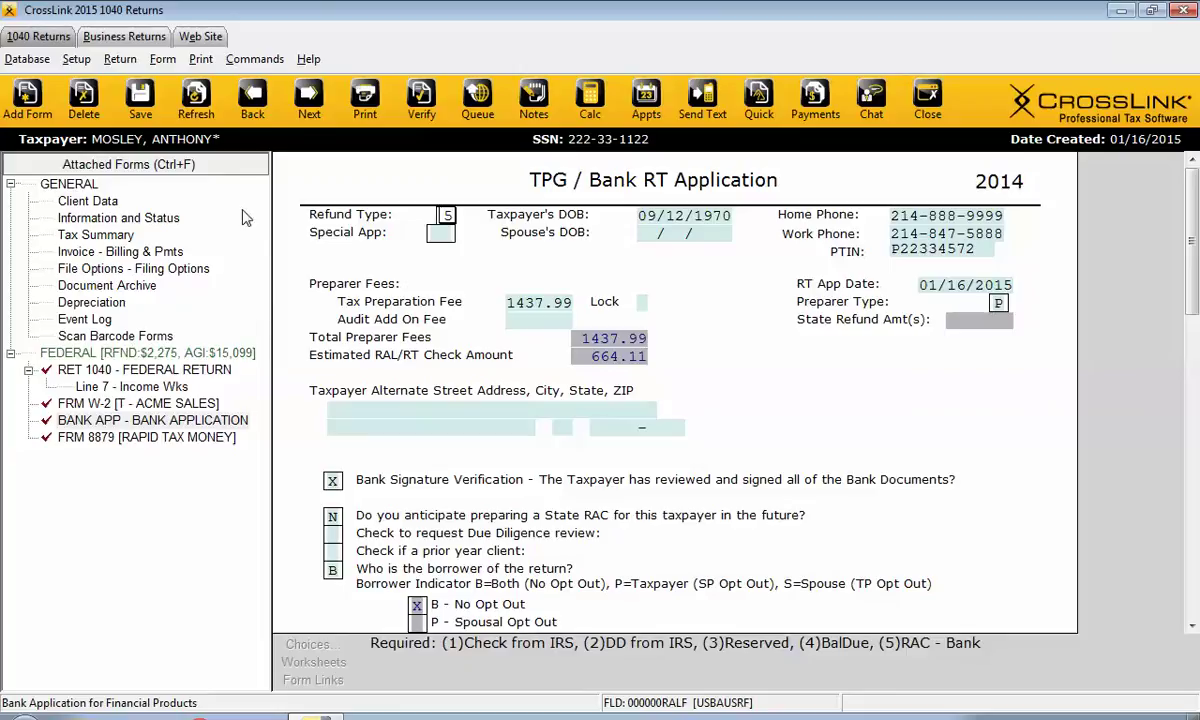
left_click(88, 287)
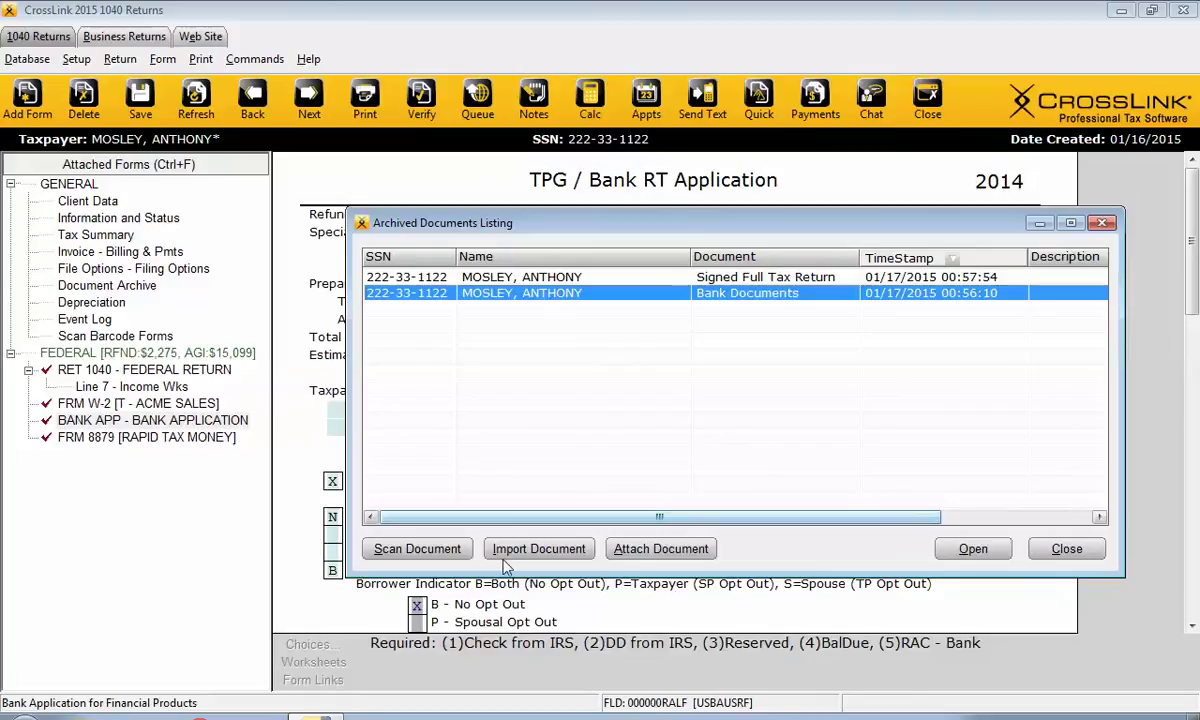
left_click(673, 555)
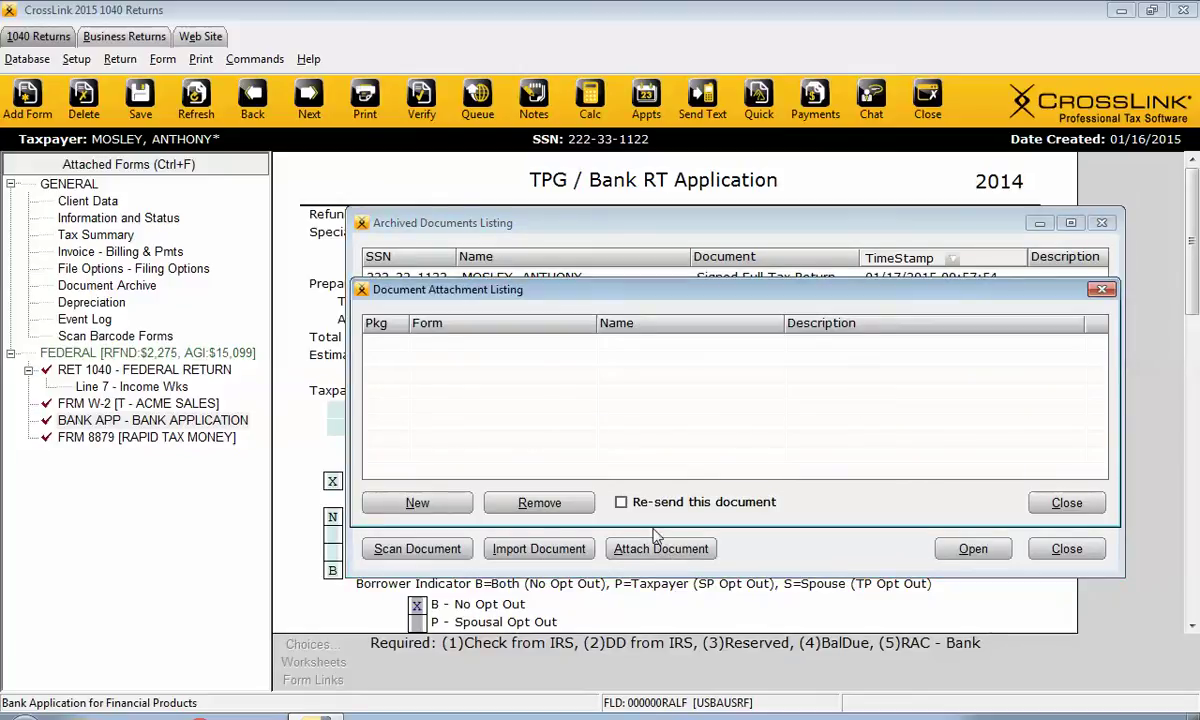
left_click(1101, 289)
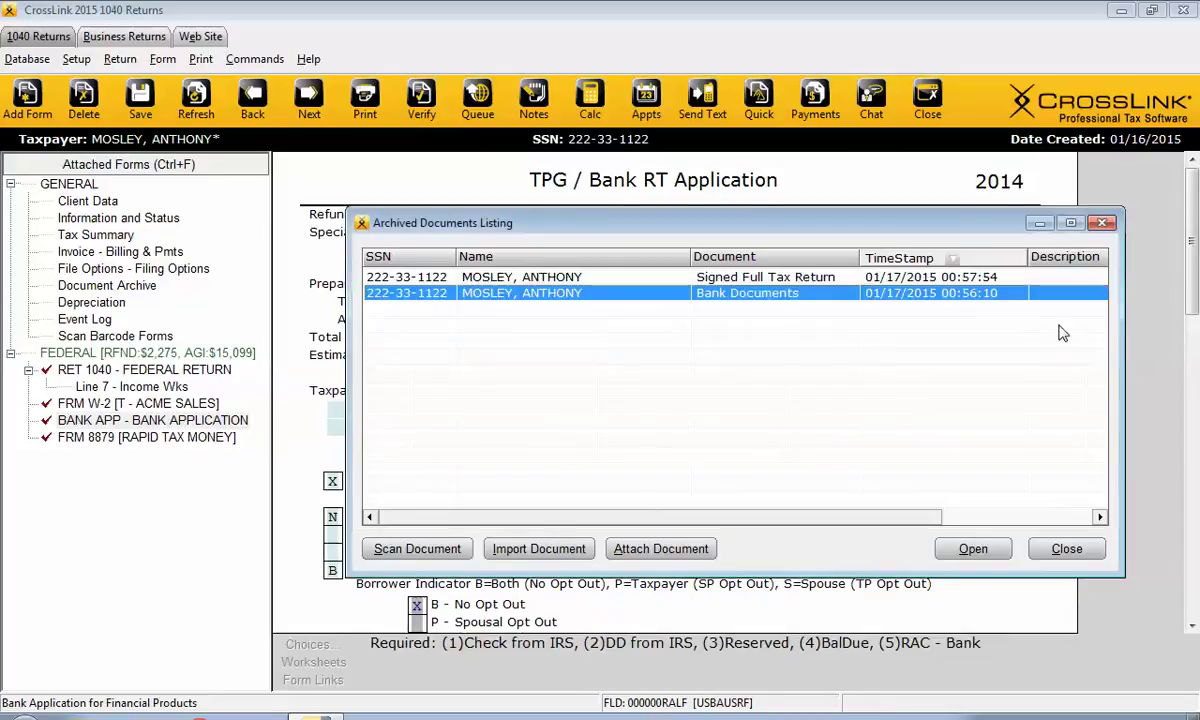
- Import MyHealthPass.pdf from the Desktop into the return's document archive with the description "id"
left_click(538, 552)
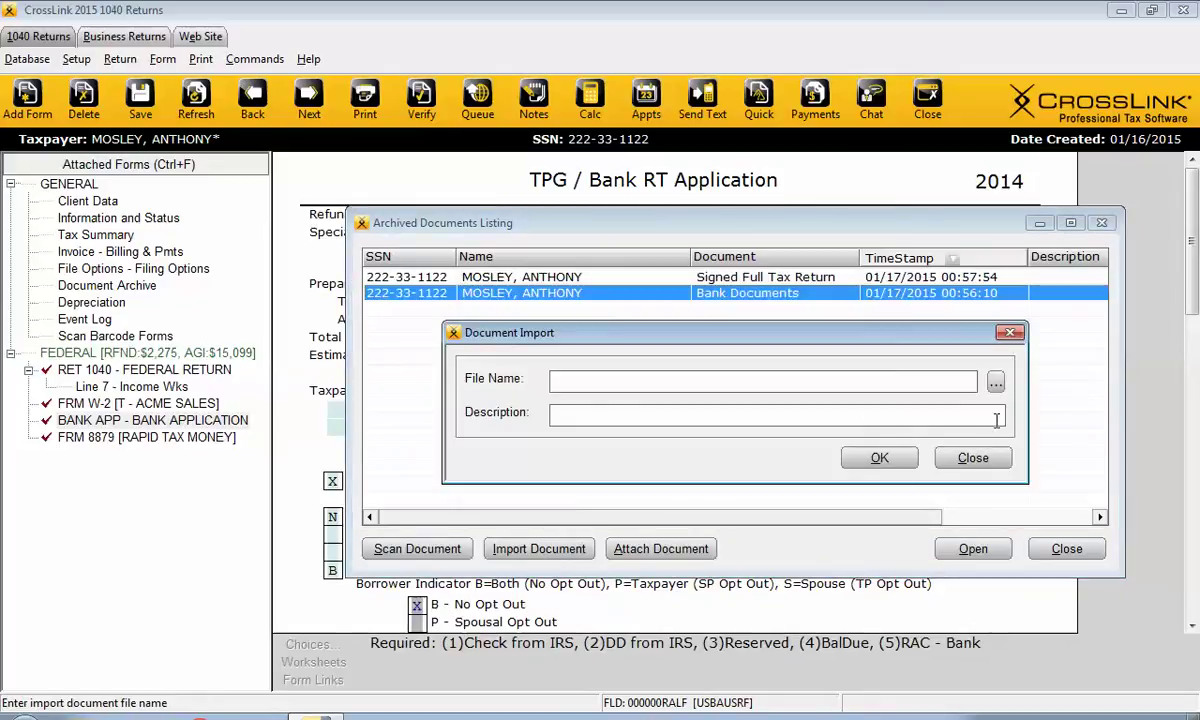
left_click(995, 382)
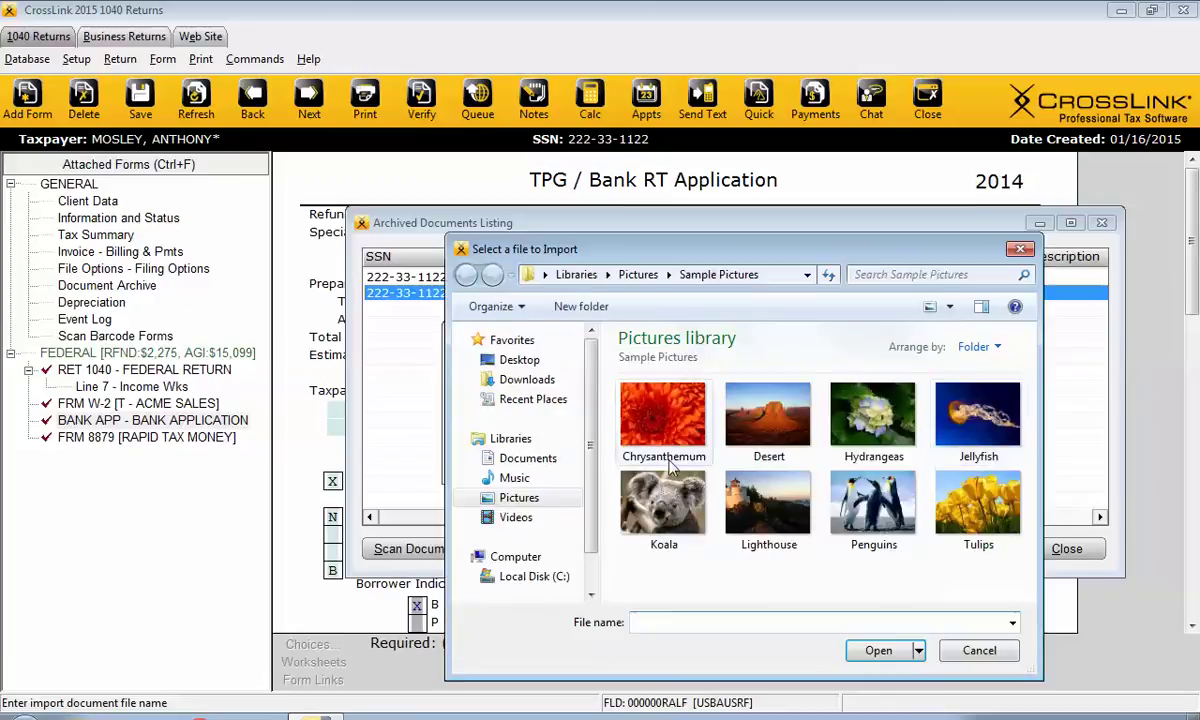
left_click(516, 362)
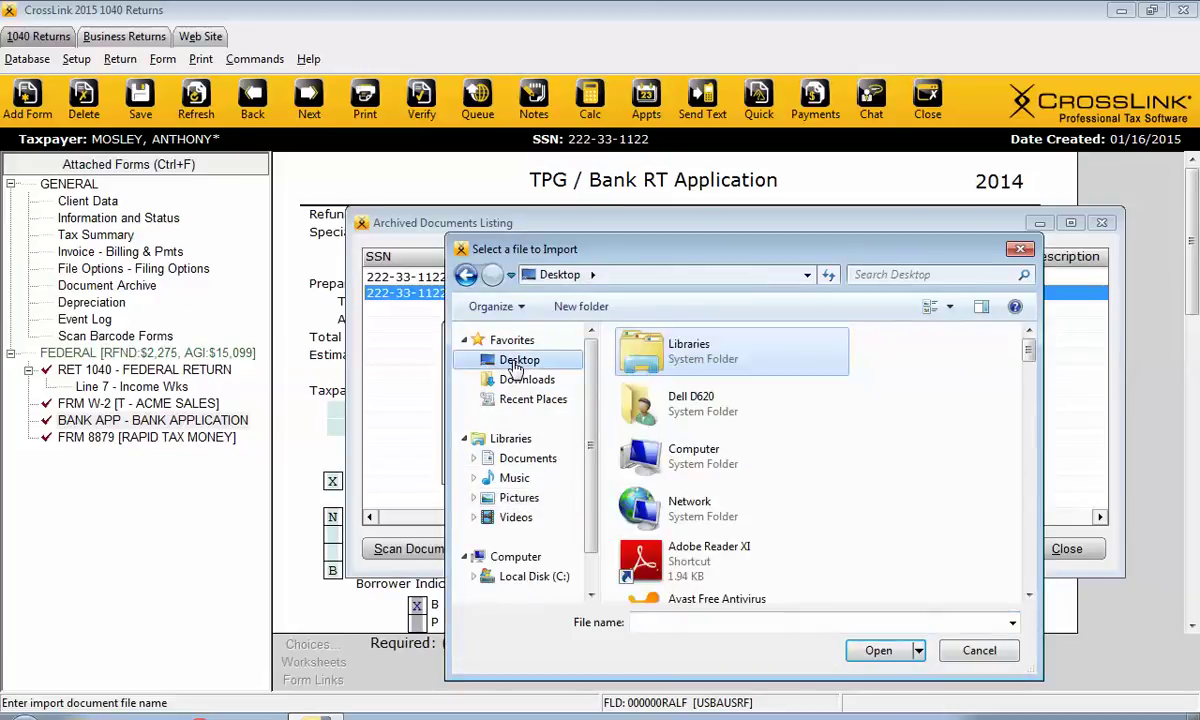
scroll(986, 407, "down", 1)
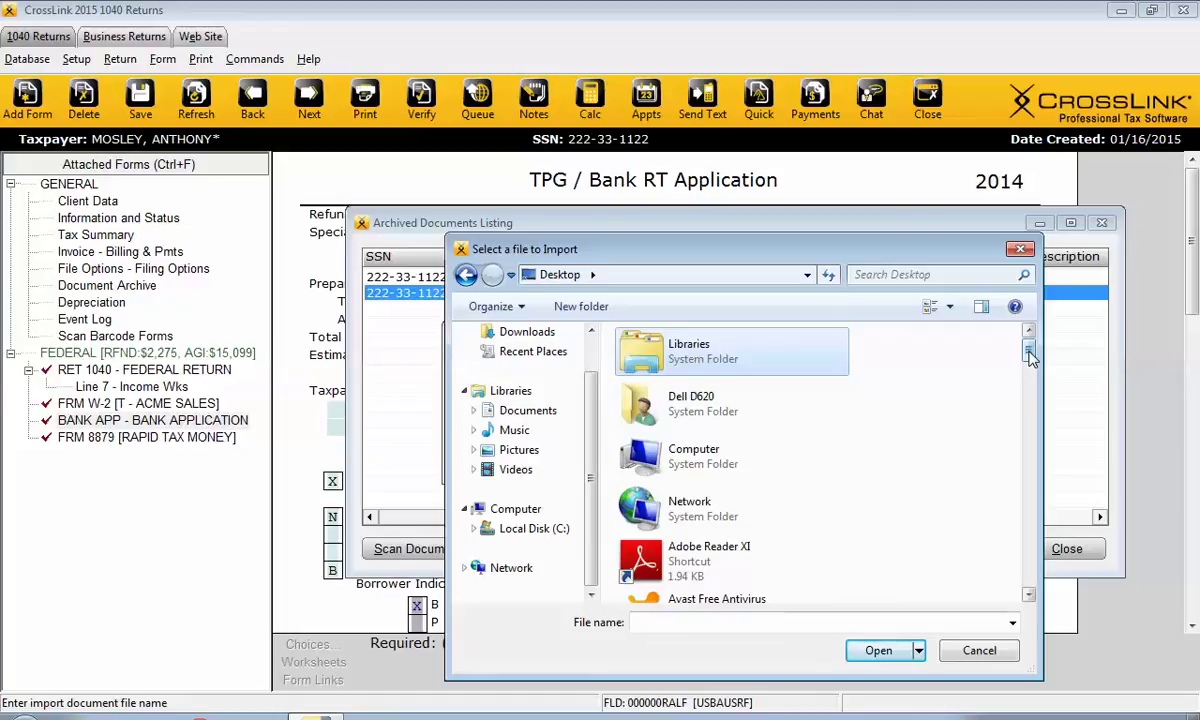
left_click_drag(1030, 358, 997, 425)
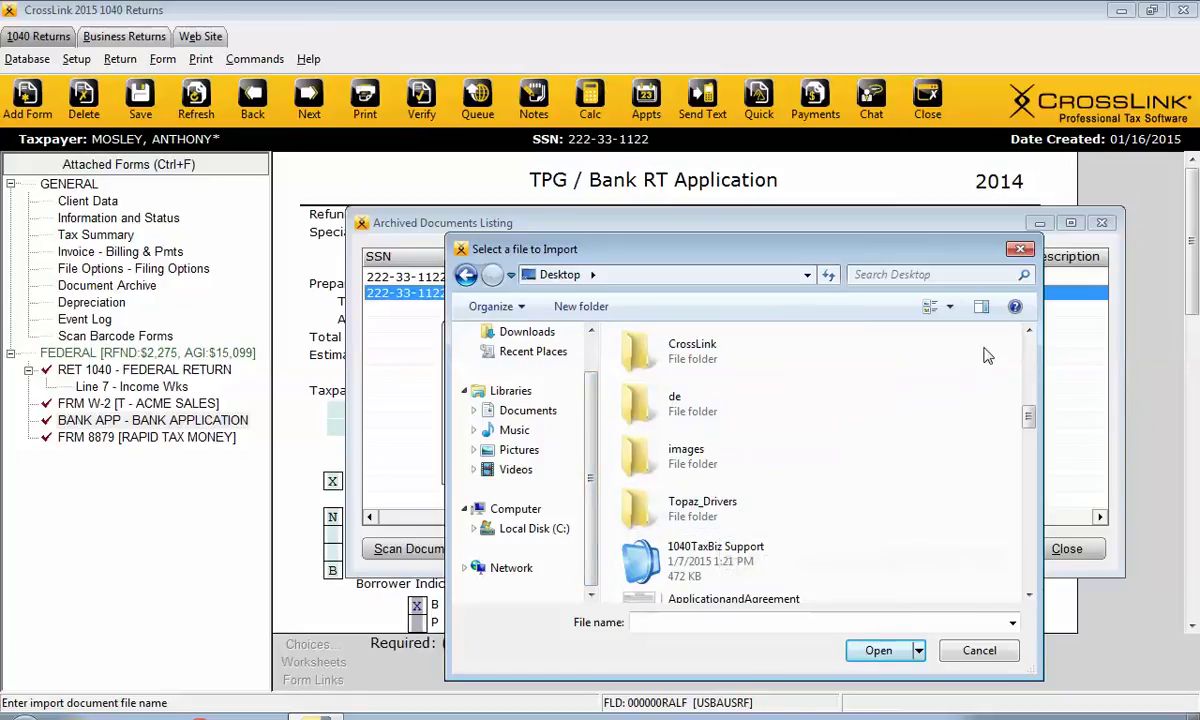
left_click_drag(1028, 417, 1030, 510)
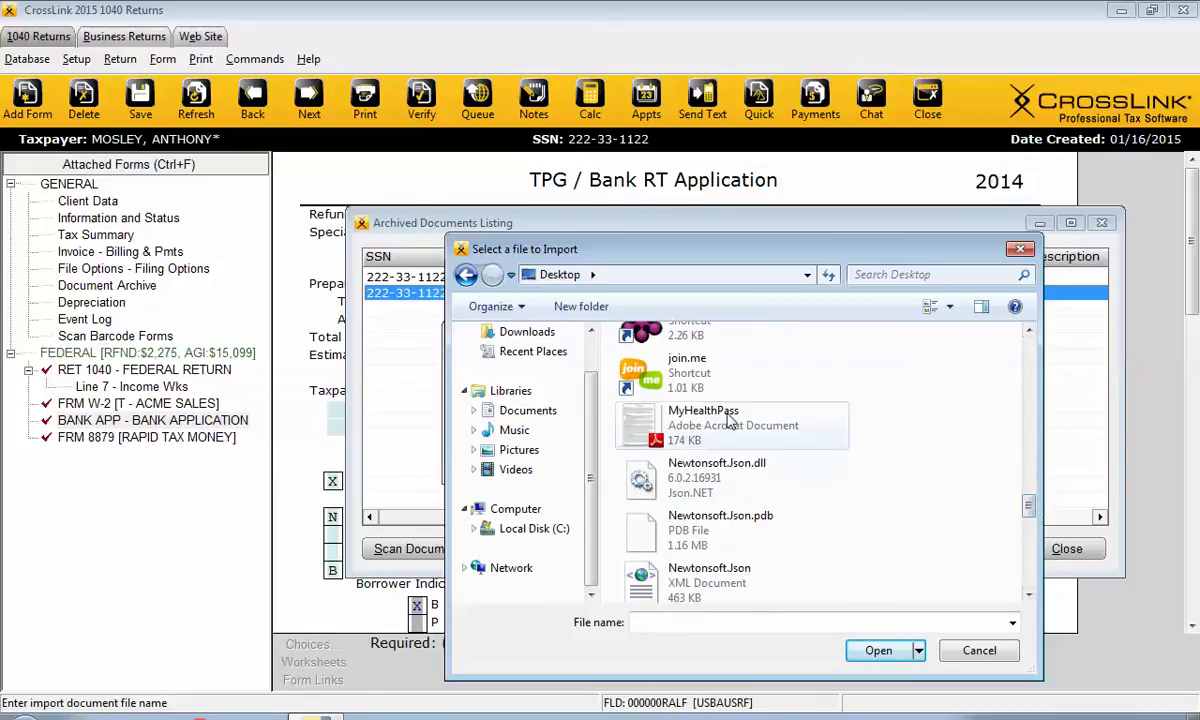
double_click(727, 425)
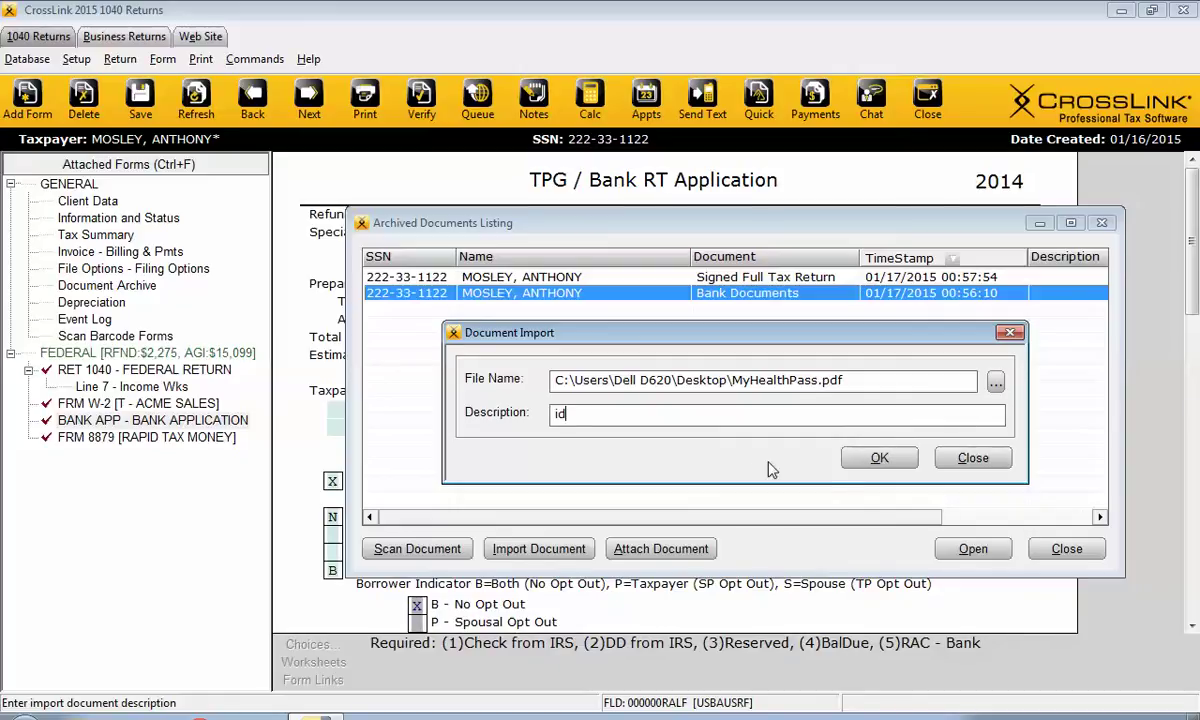
left_click(877, 460)
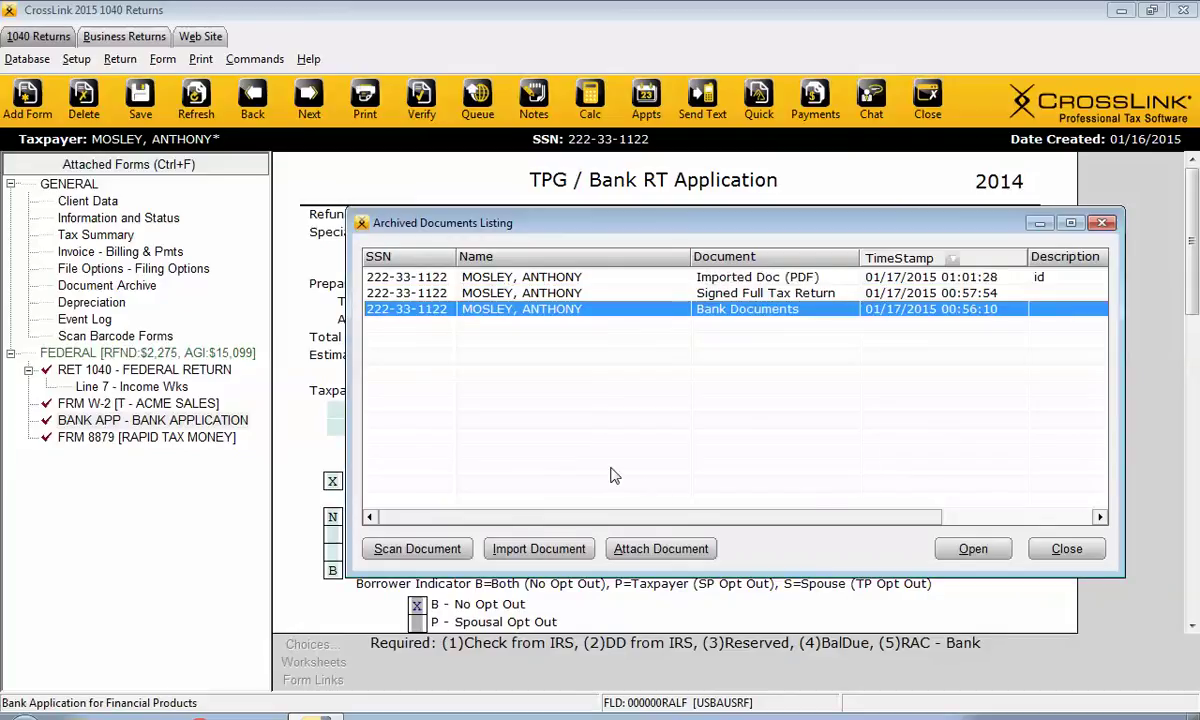
- Open the imported document described as "id" from the archive, review its pages and close the PDF
left_click(948, 279)
double_click(840, 285)
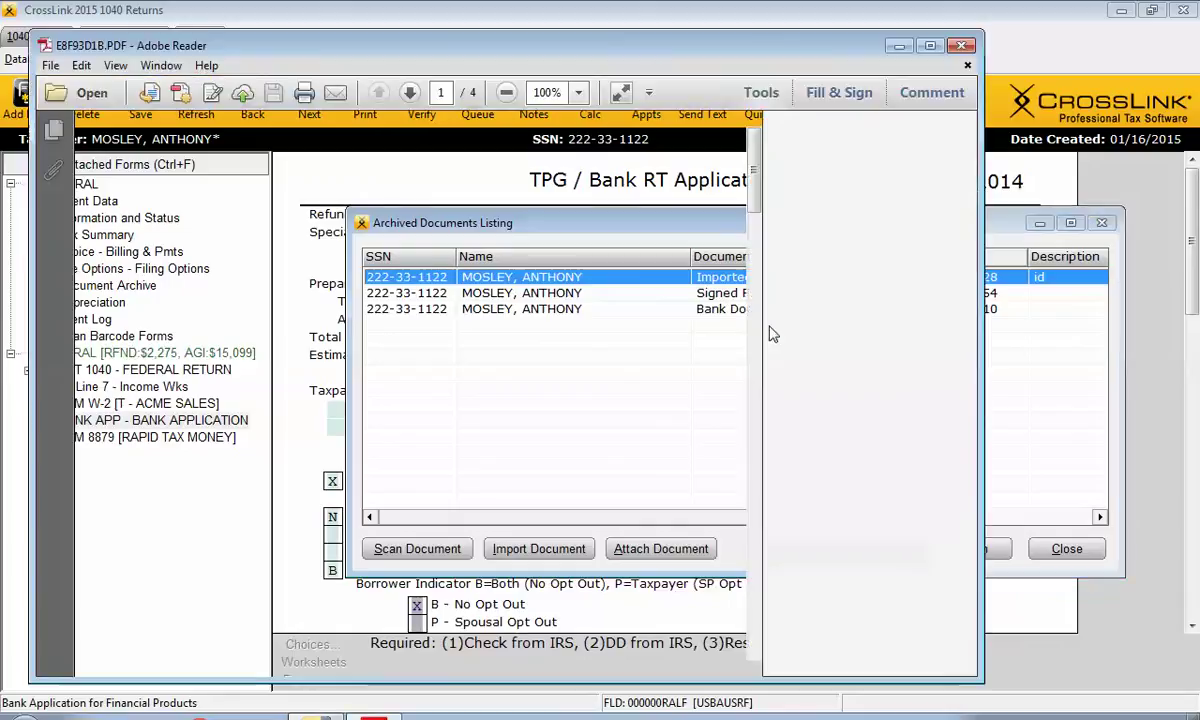
scroll(475, 332, "down", 10)
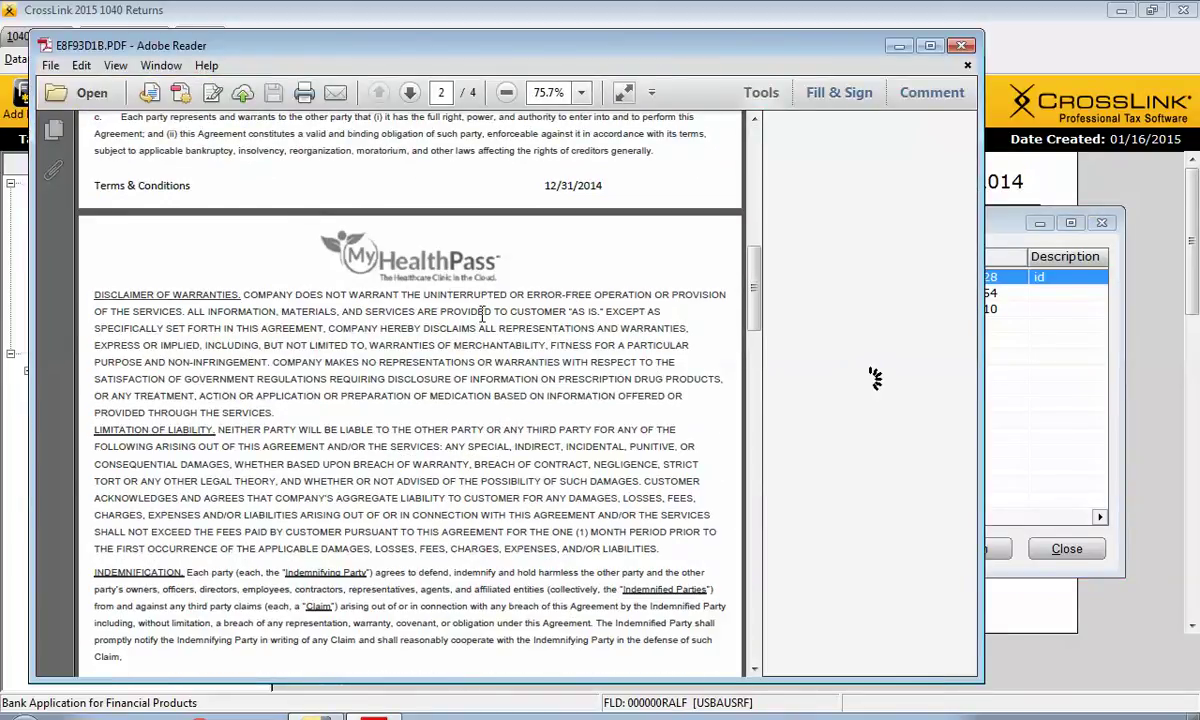
scroll(875, 378, "up", 3)
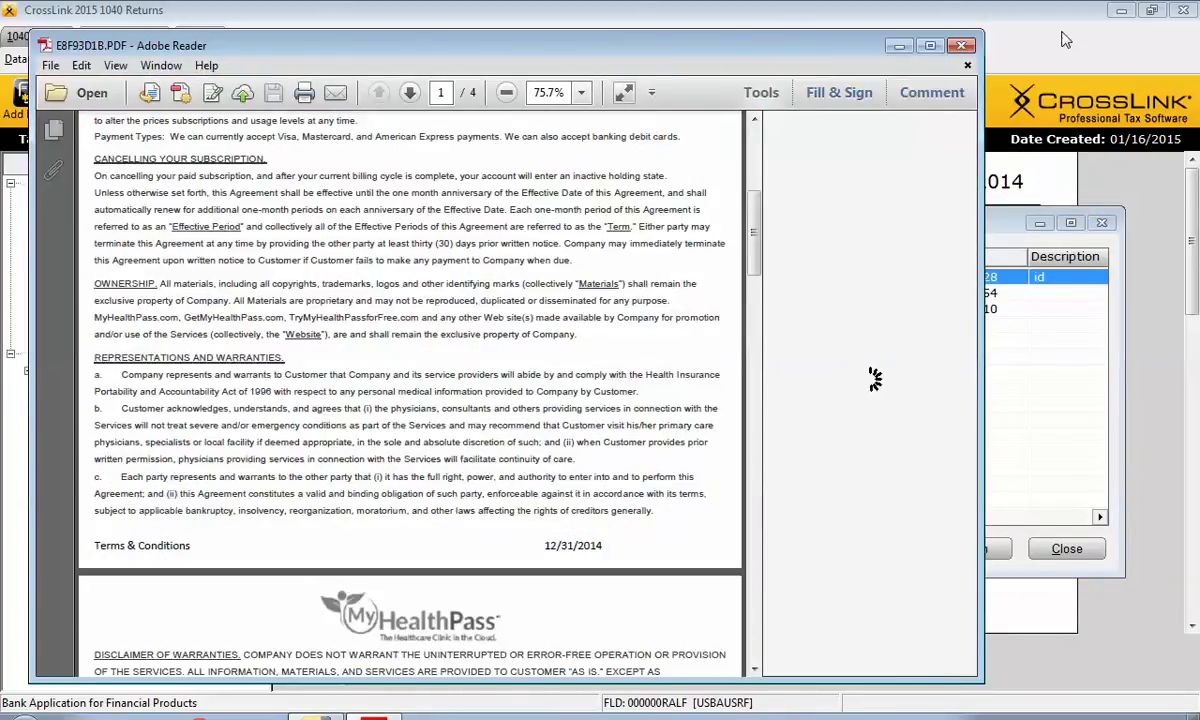
left_click(962, 45)
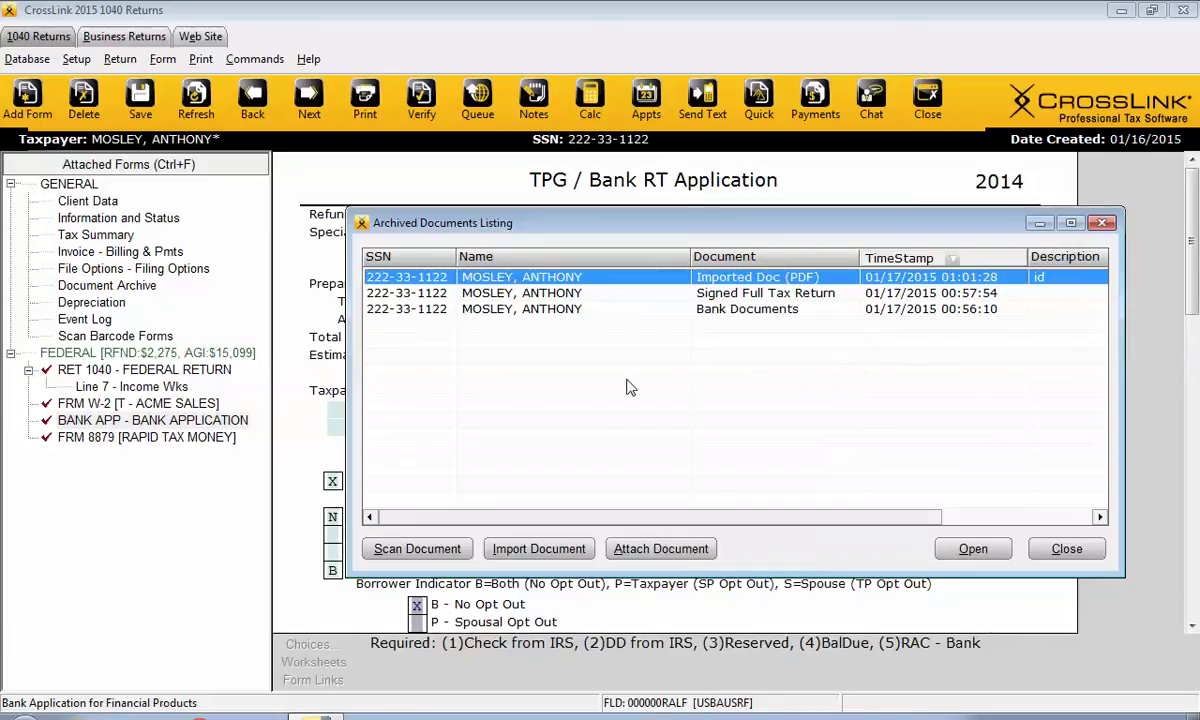
- Try to import Publication 17.pdf from the Desktop into the archive with the description "w2", keeping the import dialog open
left_click(528, 556)
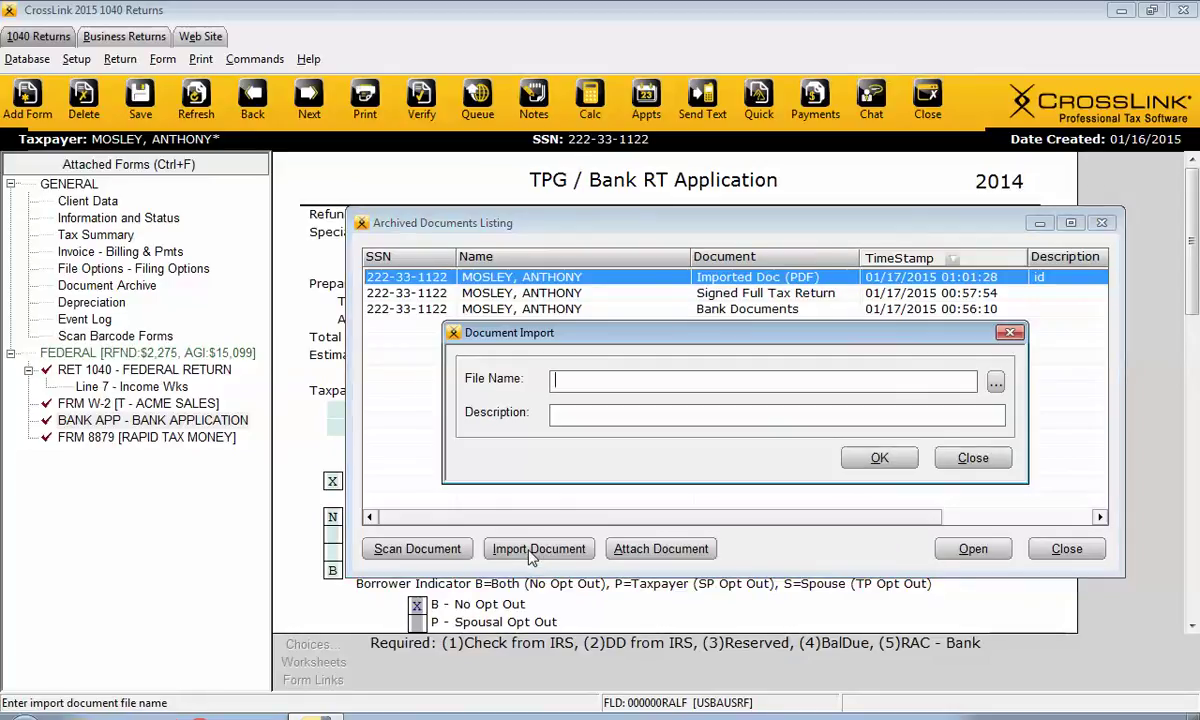
left_click(998, 384)
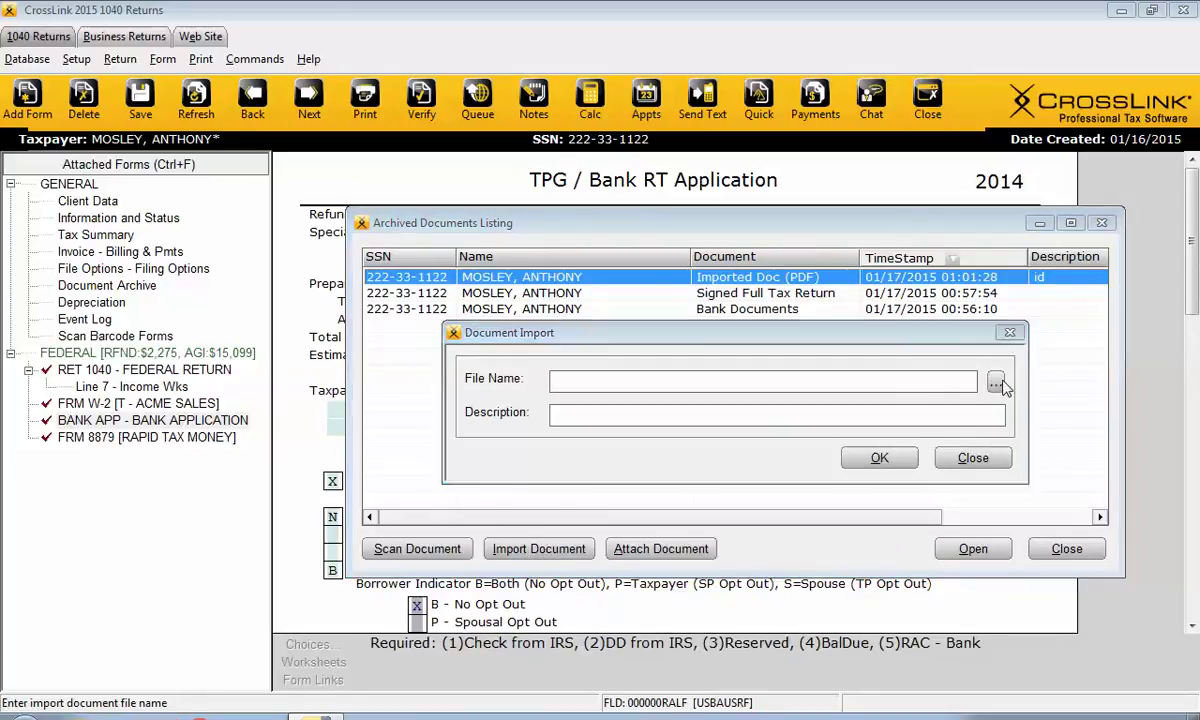
left_click(508, 360)
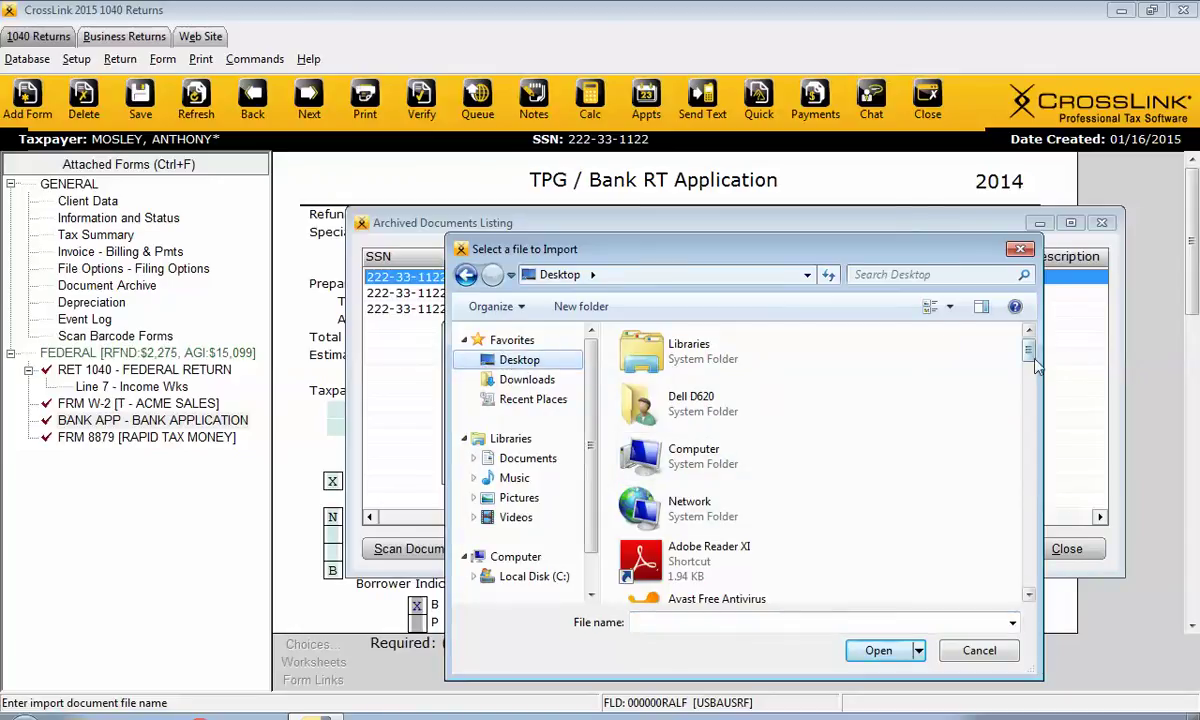
scroll(1000, 580, "down", 10)
scroll(1010, 595, "up", 6)
scroll(990, 490, "up", 3)
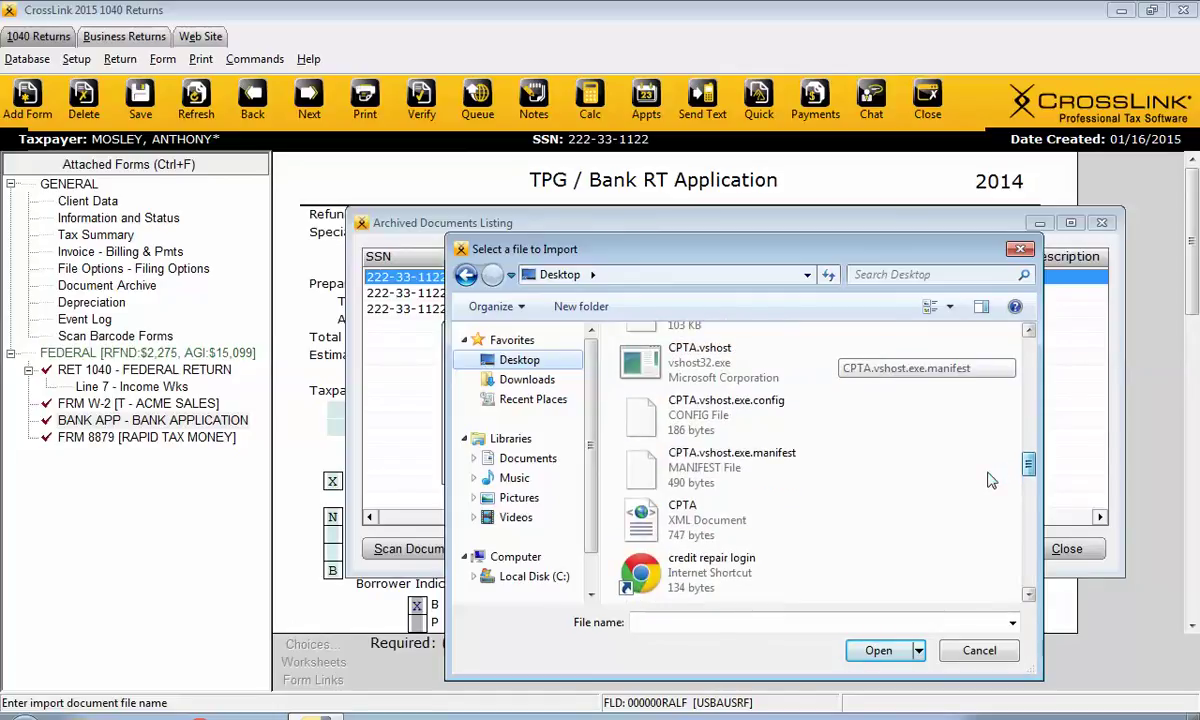
scroll(988, 458, "up", 4)
scroll(1010, 590, "down", 10)
scroll(1010, 570, "up", 3)
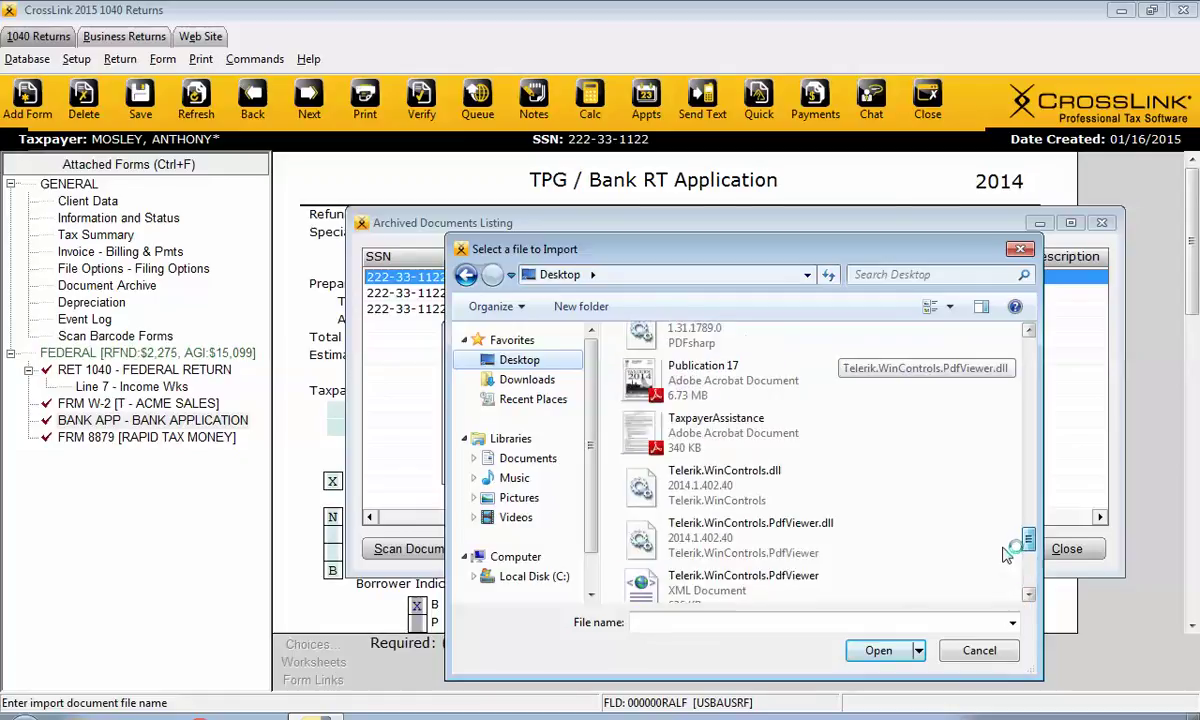
double_click(702, 364)
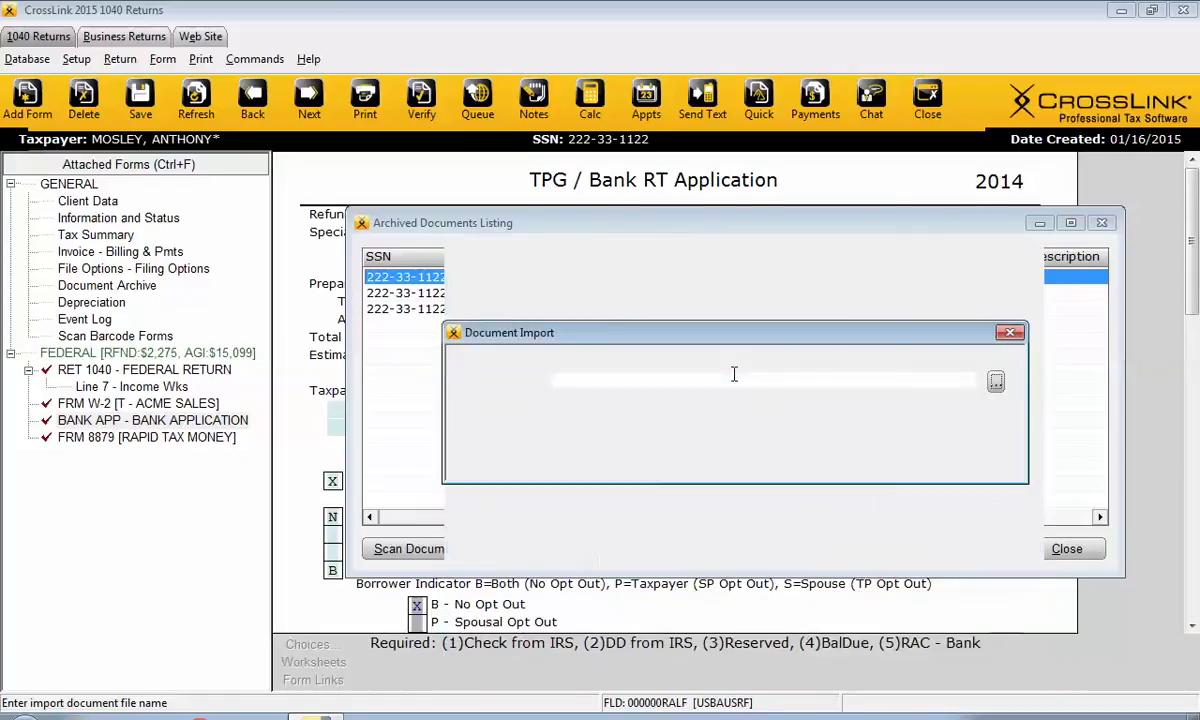
left_click(887, 411)
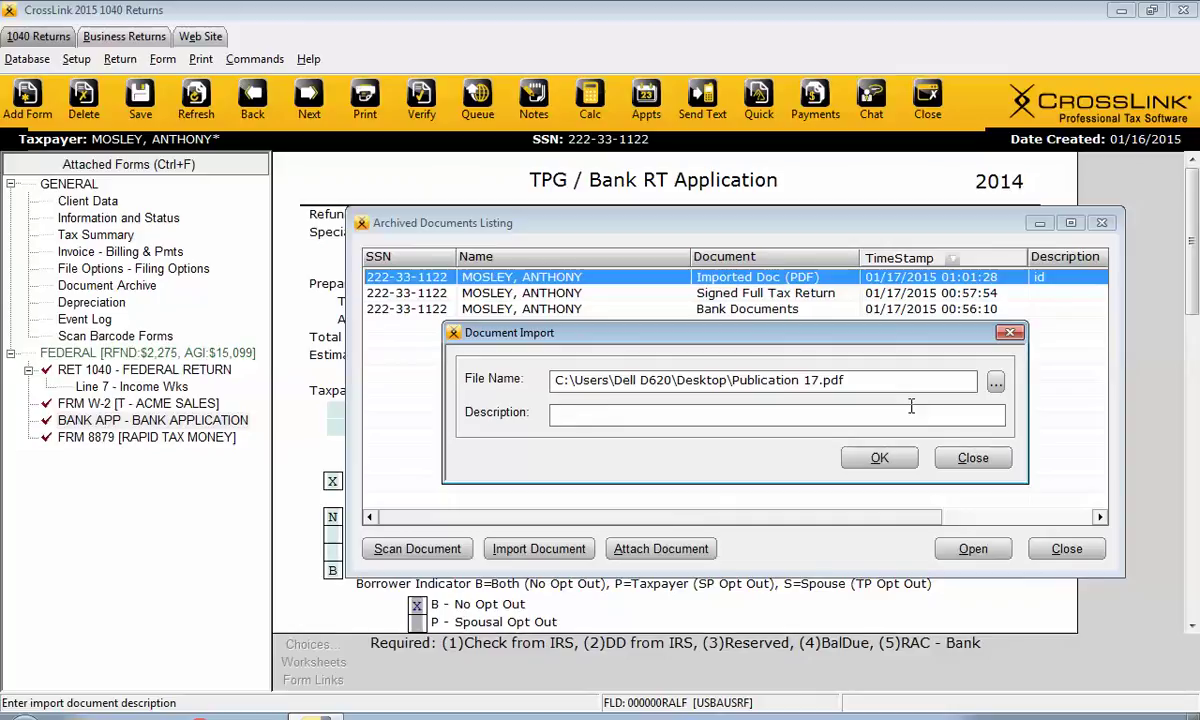
type("w2")
left_click(879, 458)
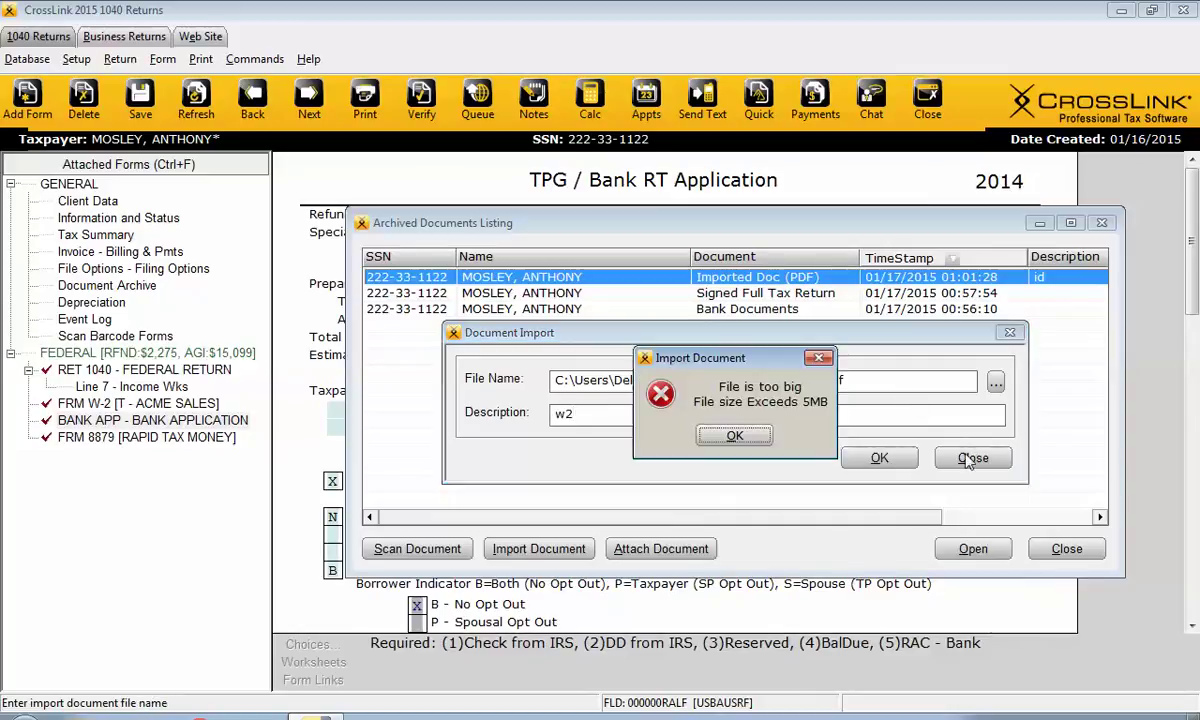
left_click(735, 436)
- Change the import file to ApplicationandAgreement.pdf from the Desktop, import it into the archive and close the archive listing
left_click(995, 382)
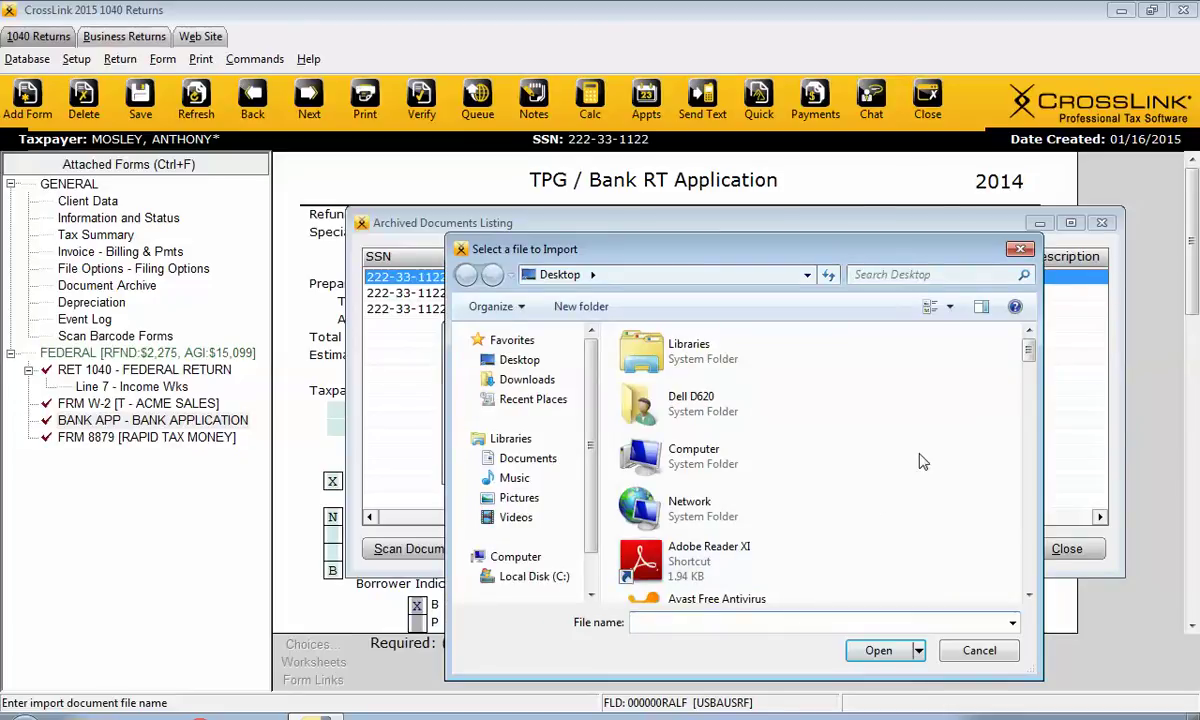
left_click_drag(1030, 356, 1048, 447)
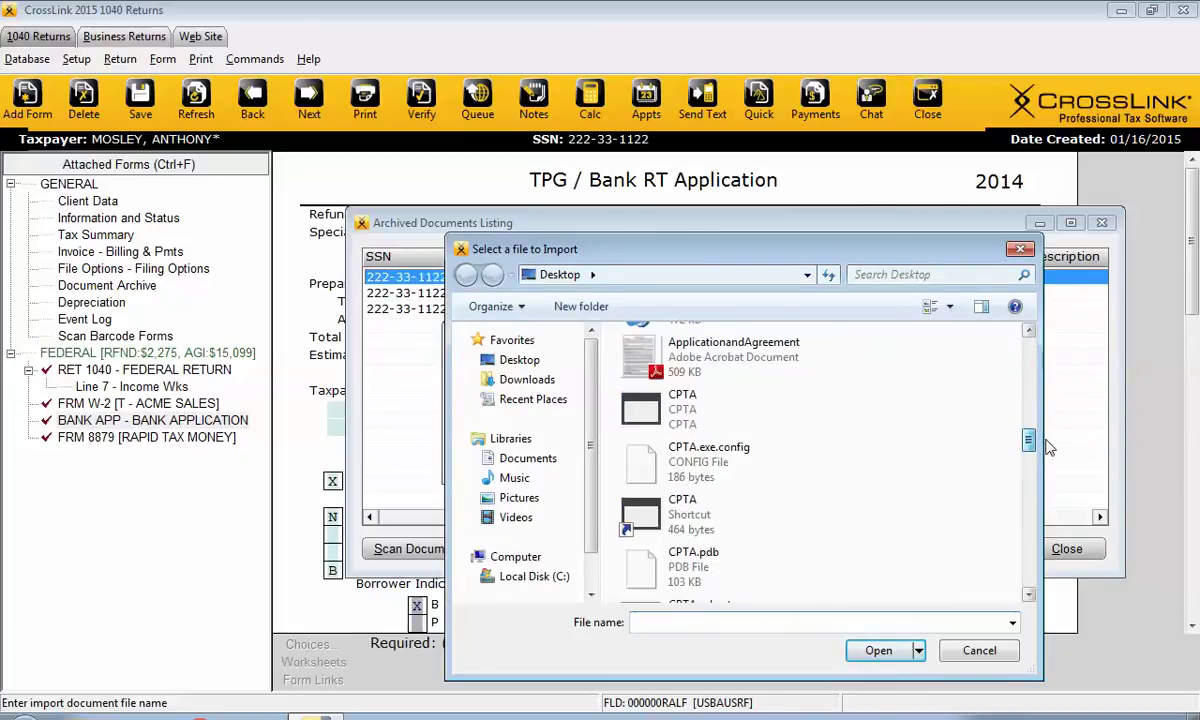
double_click(700, 350)
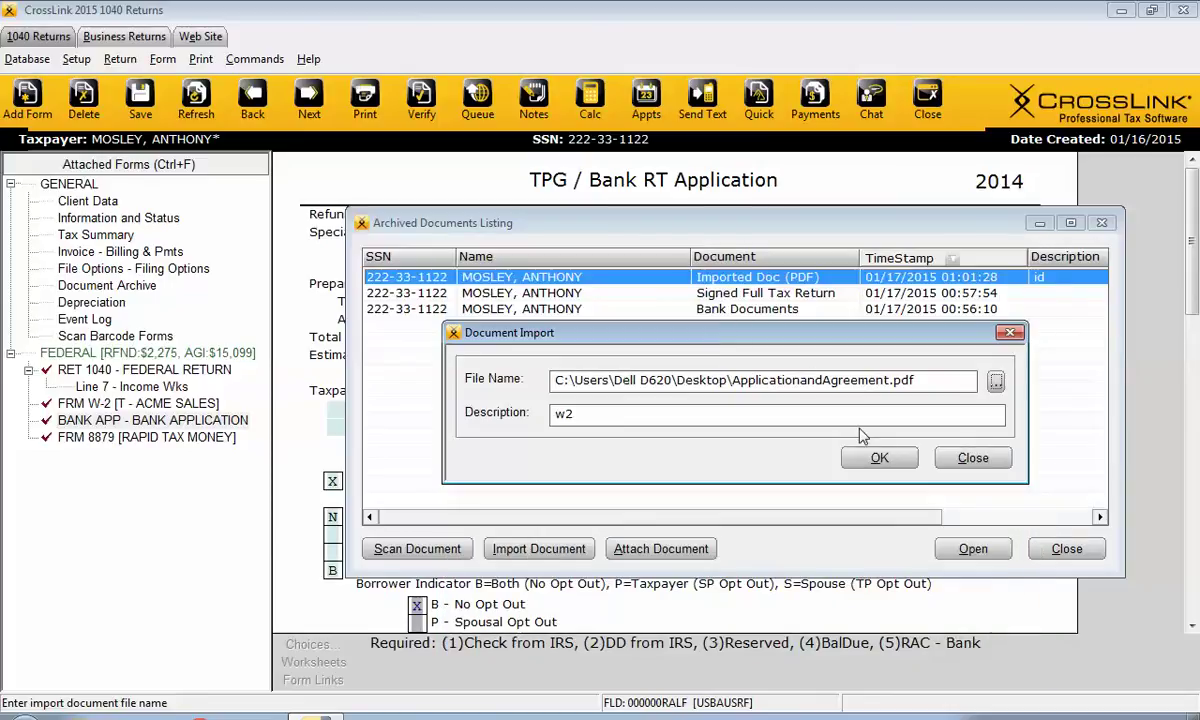
left_click(880, 458)
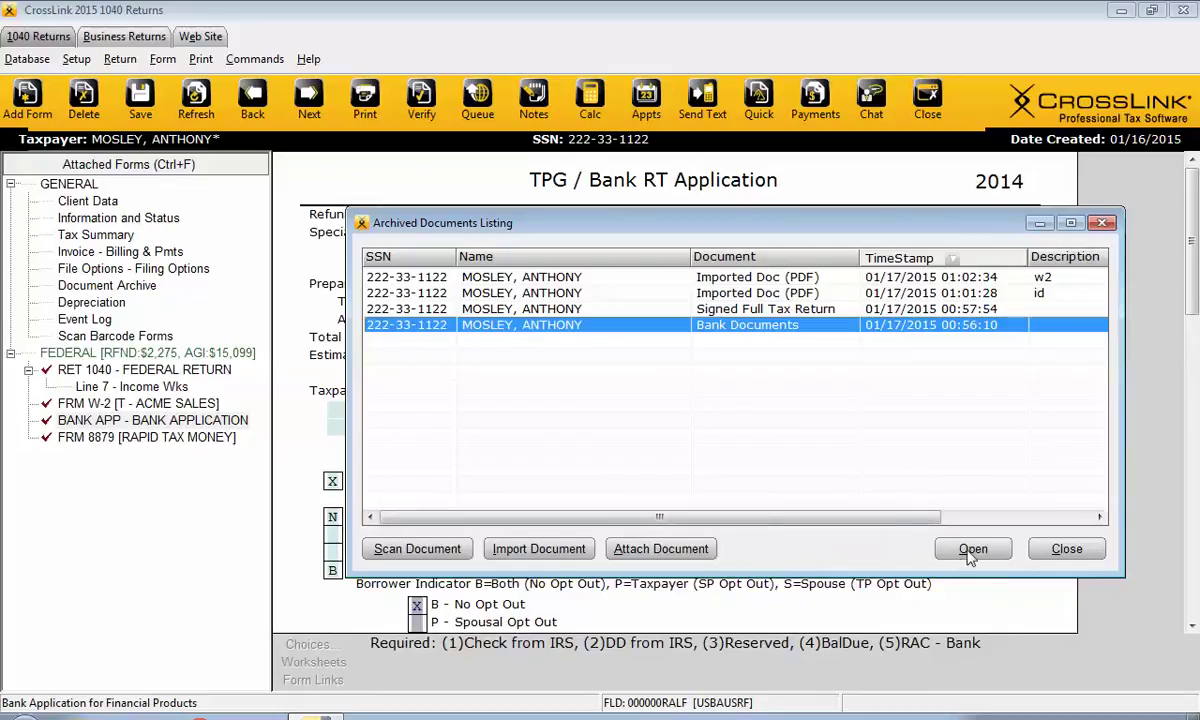
left_click(1093, 549)
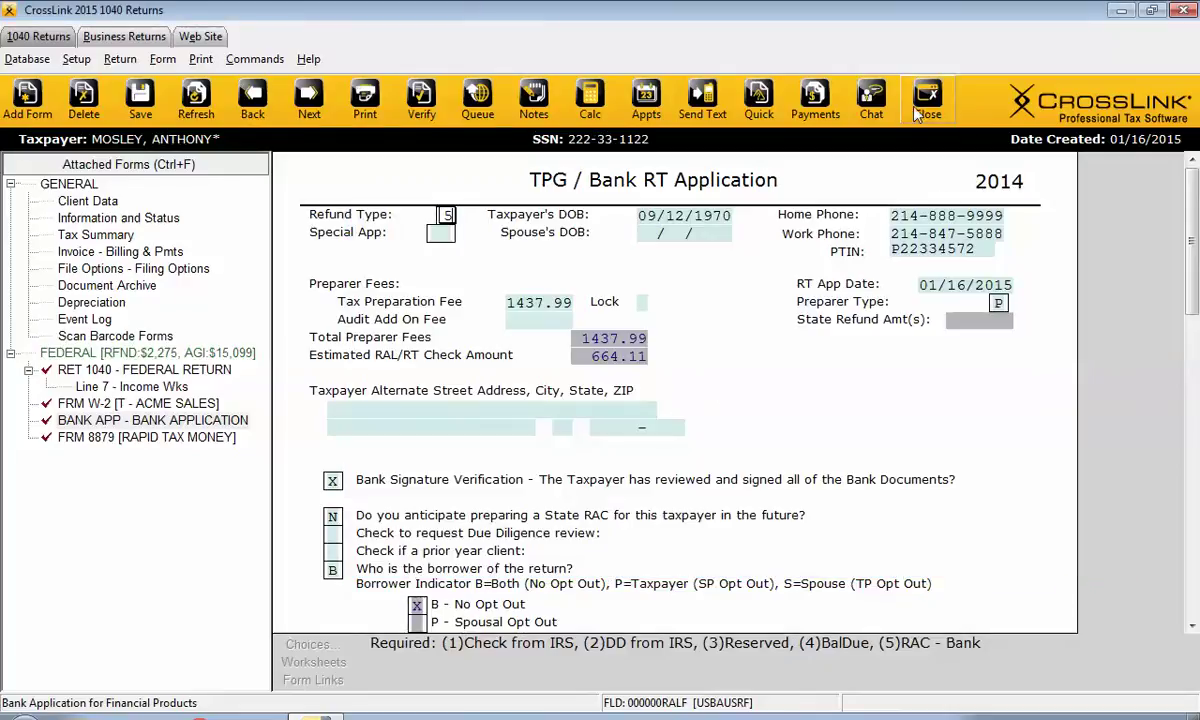
- Start queueing the return past its verification errors, review the packages offered for transmission and close without queueing
left_click(472, 98)
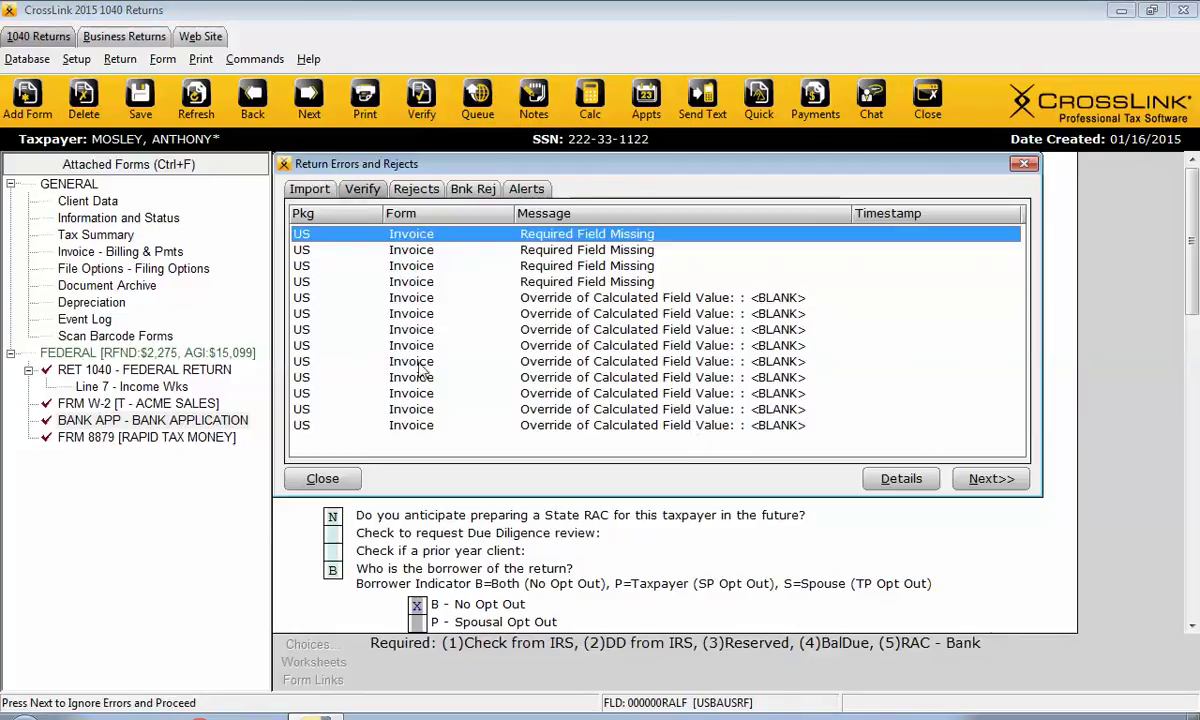
left_click(979, 480)
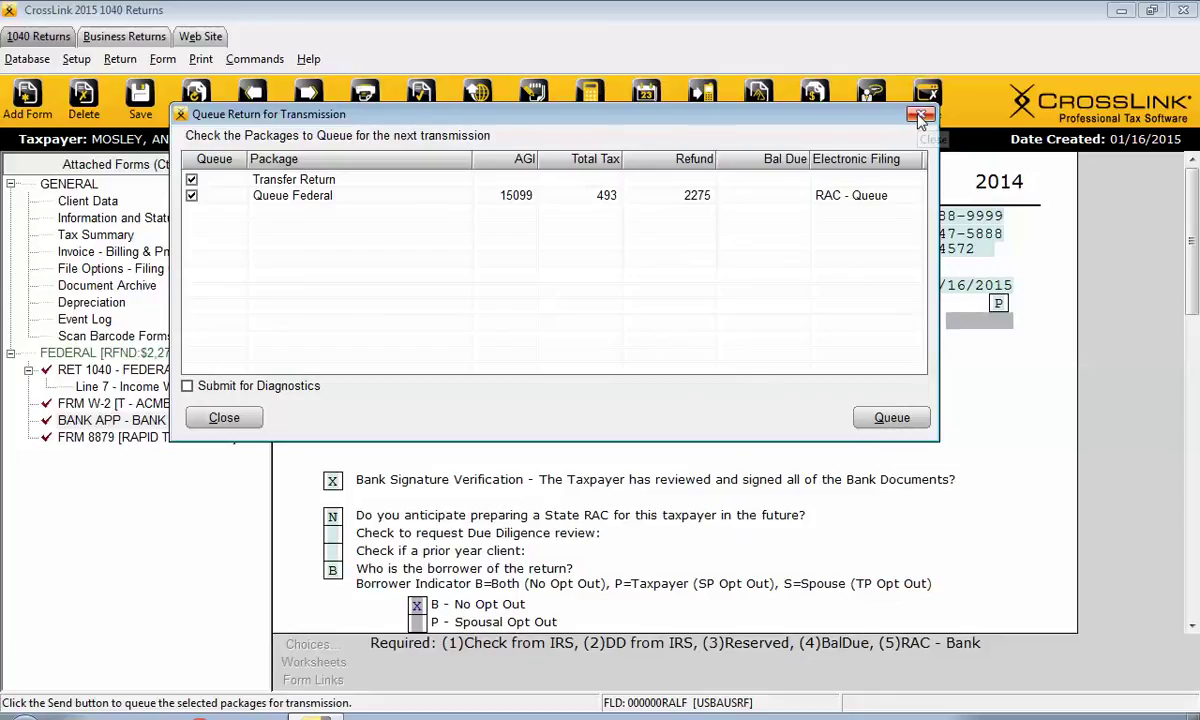
left_click(193, 180)
left_click(921, 114)
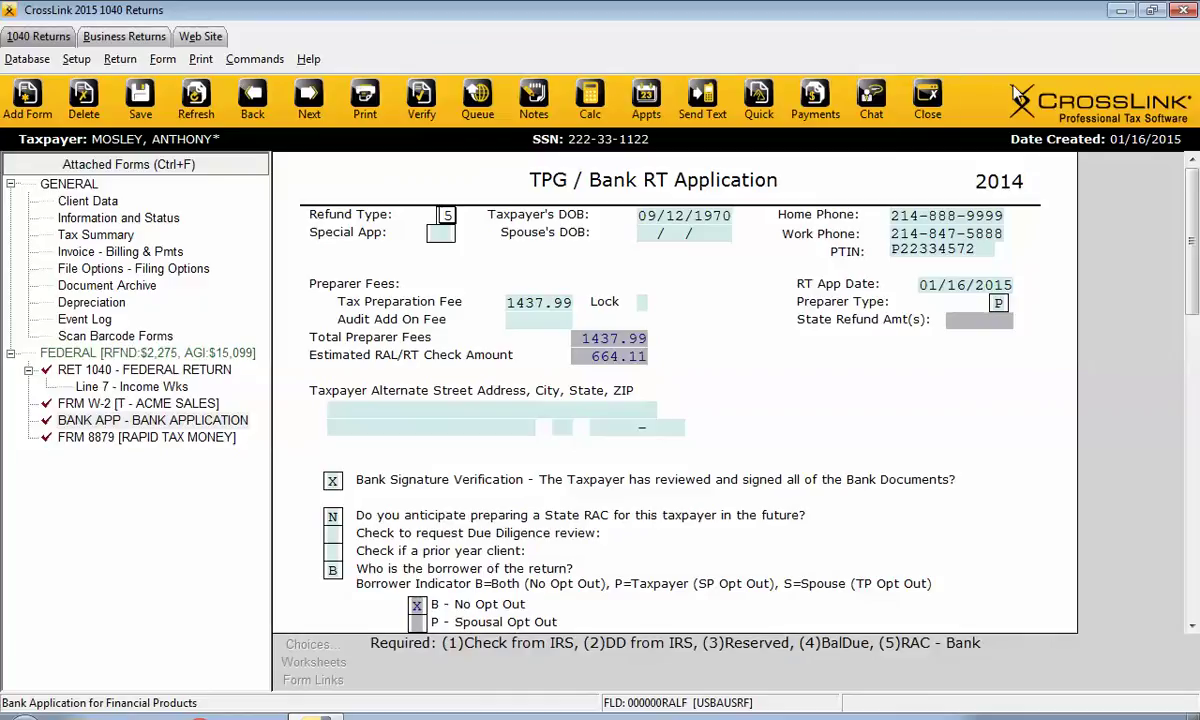
- Close the return and open the transmission to the main office from the Work In Progress Summary
left_click(928, 98)
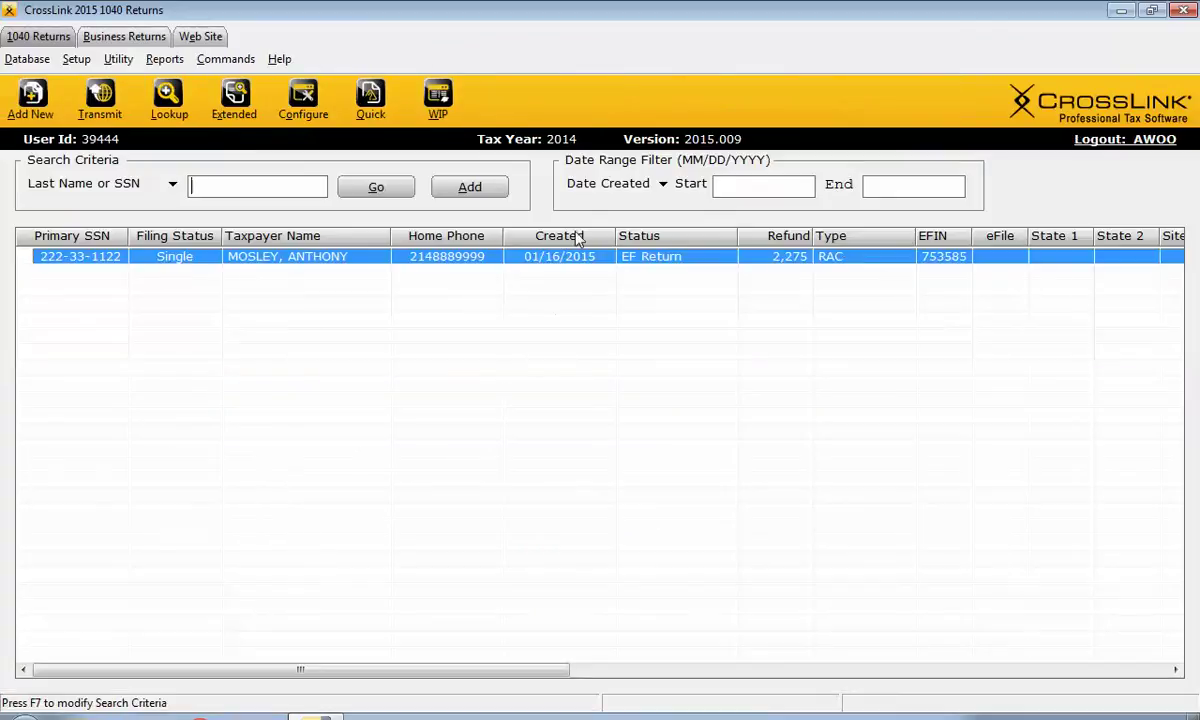
left_click(435, 104)
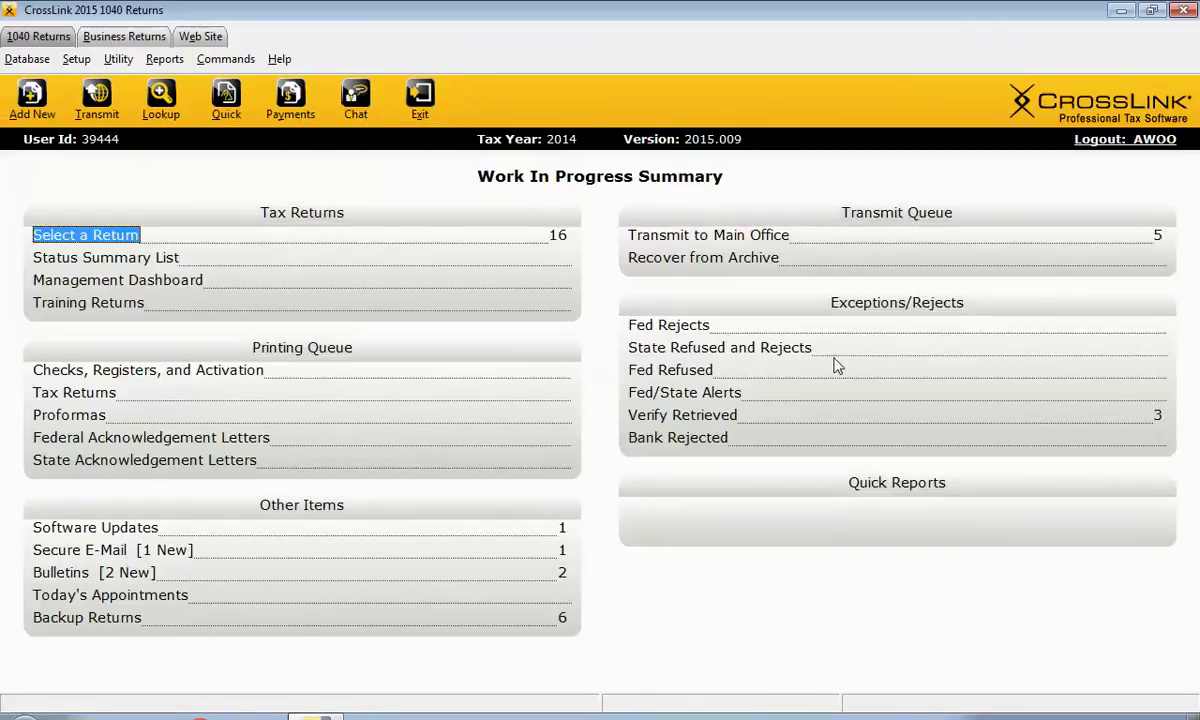
left_click(695, 240)
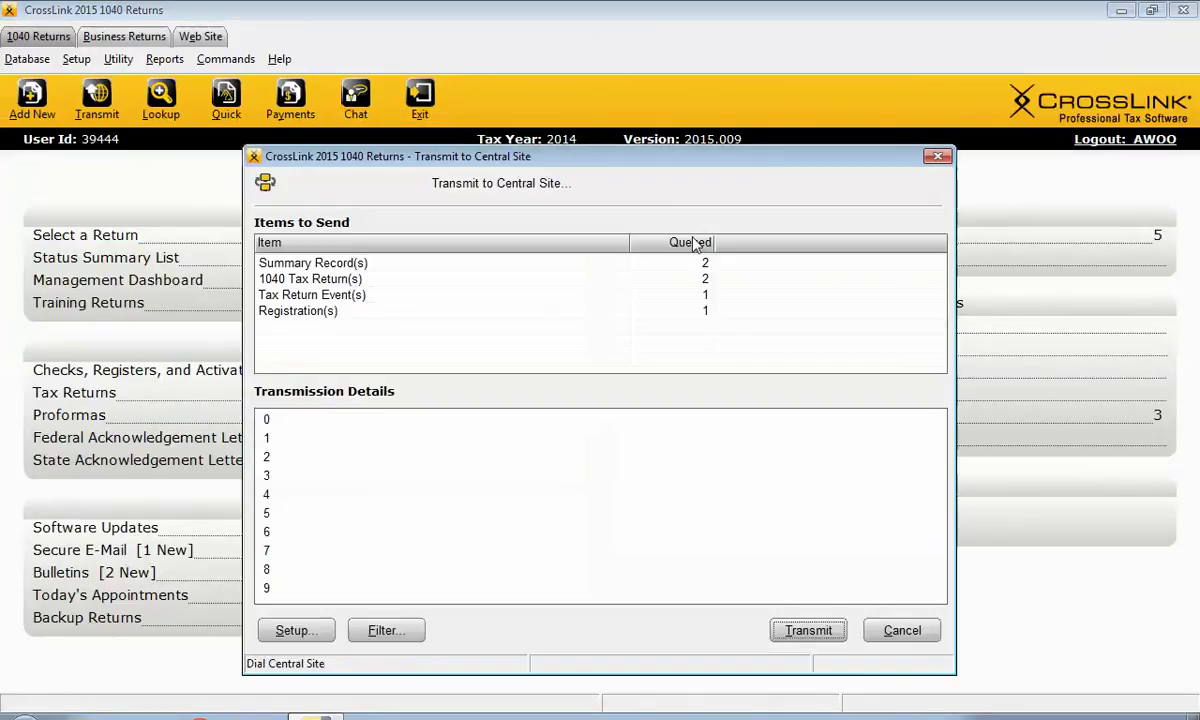
- Examine the transmission filter's unselect-all and select-all options, close the filter and cancel the transmission to the central site
left_click(385, 640)
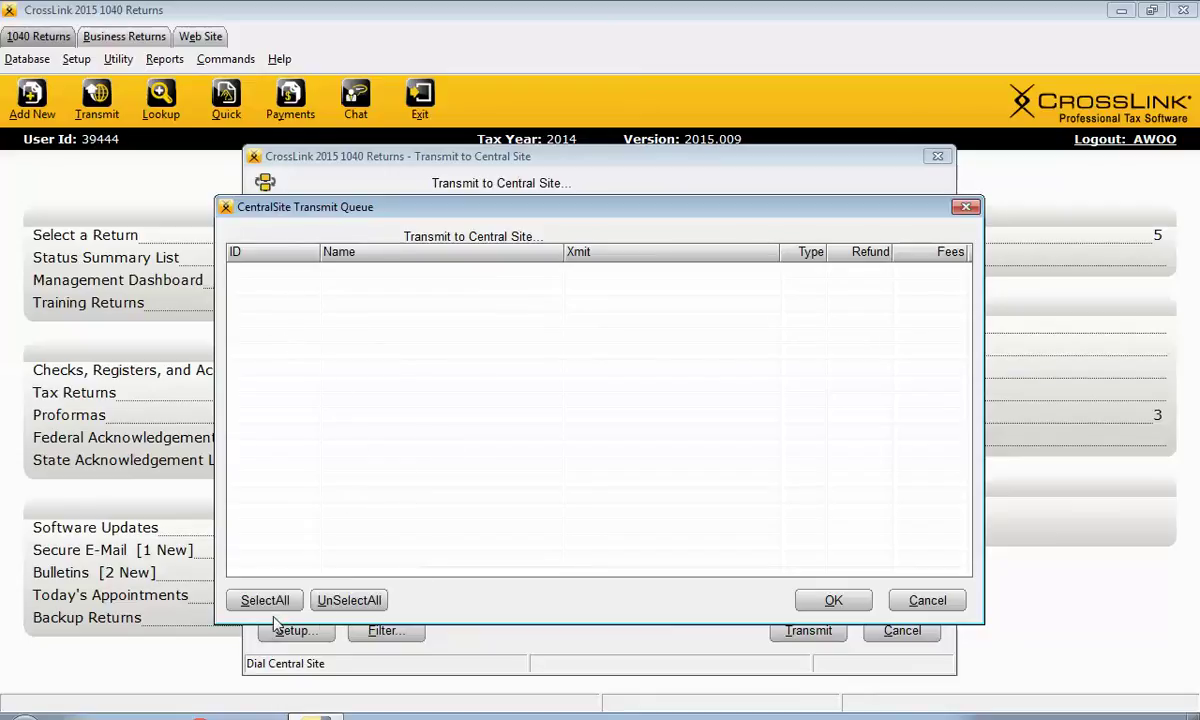
left_click(333, 606)
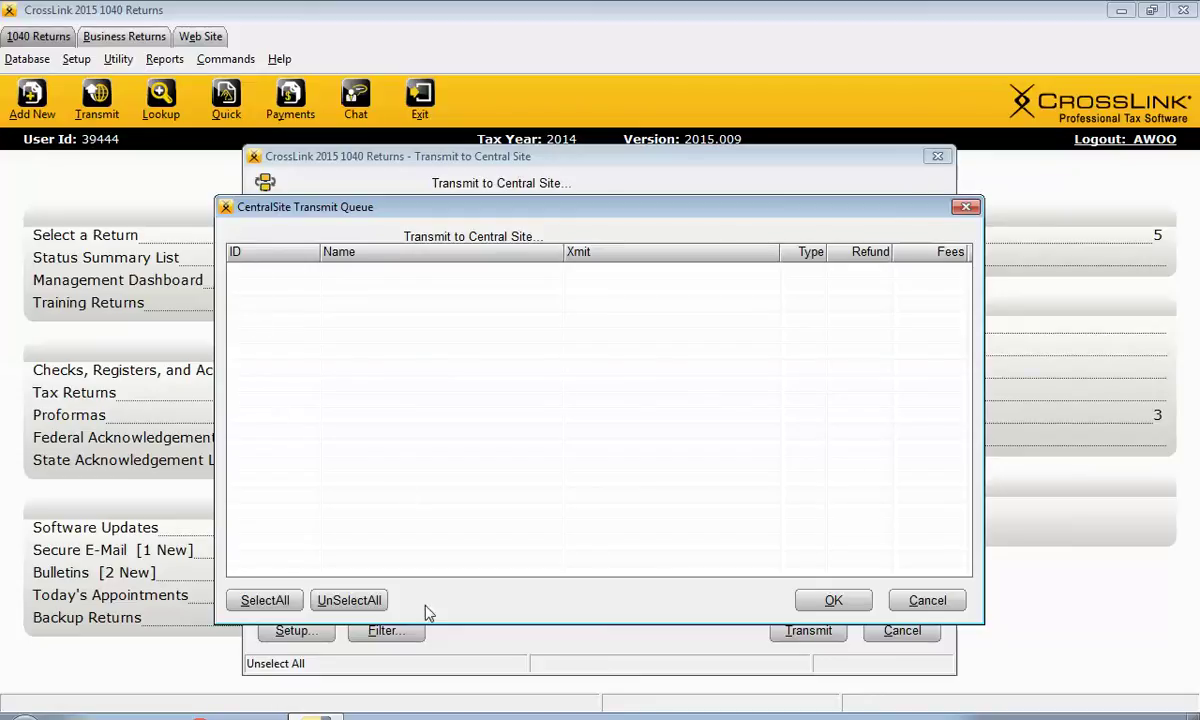
left_click(264, 592)
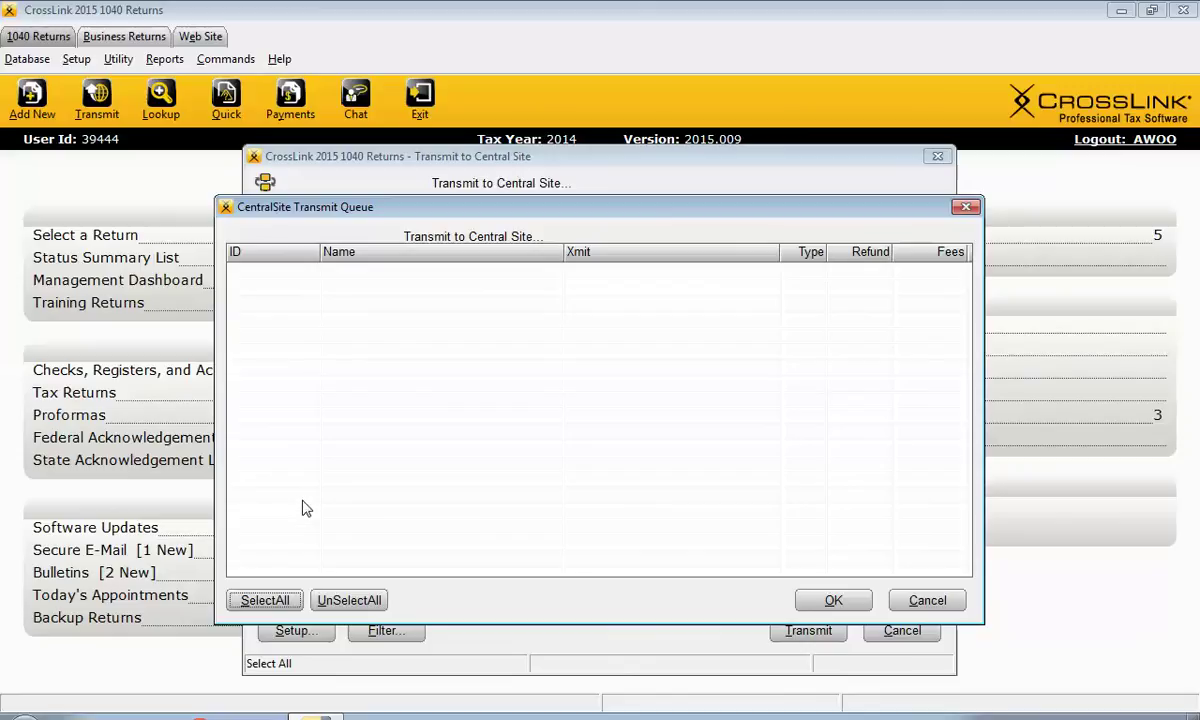
left_click(966, 209)
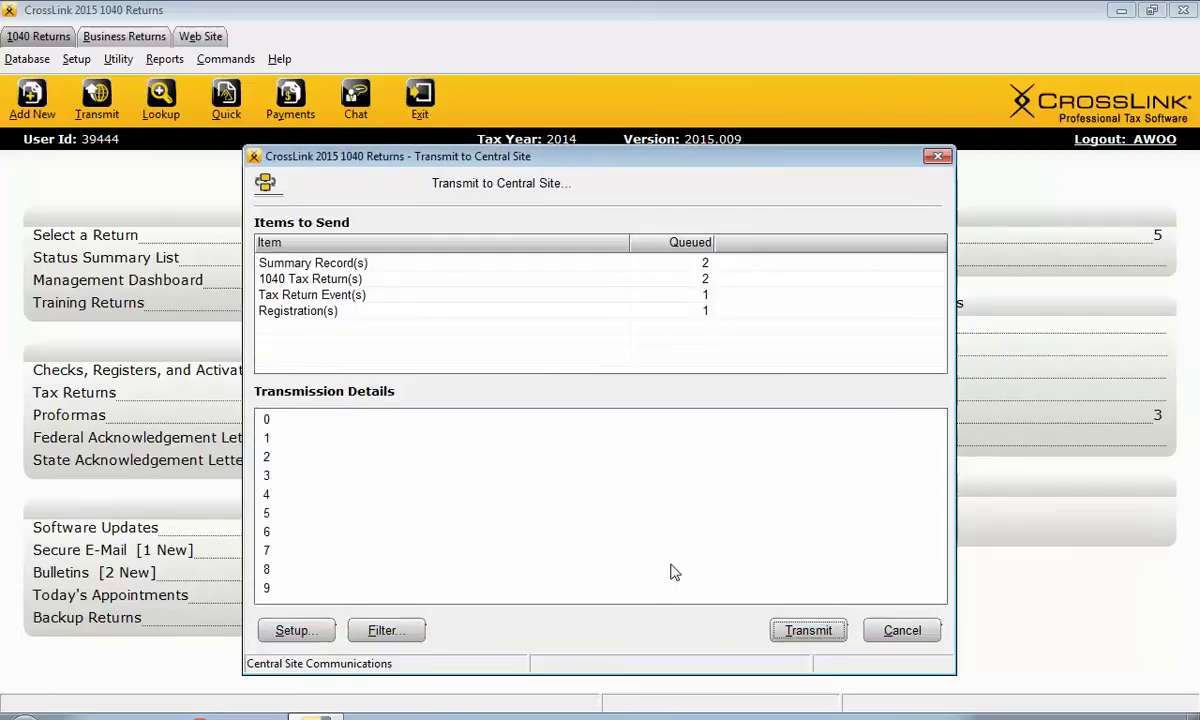
left_click(919, 638)
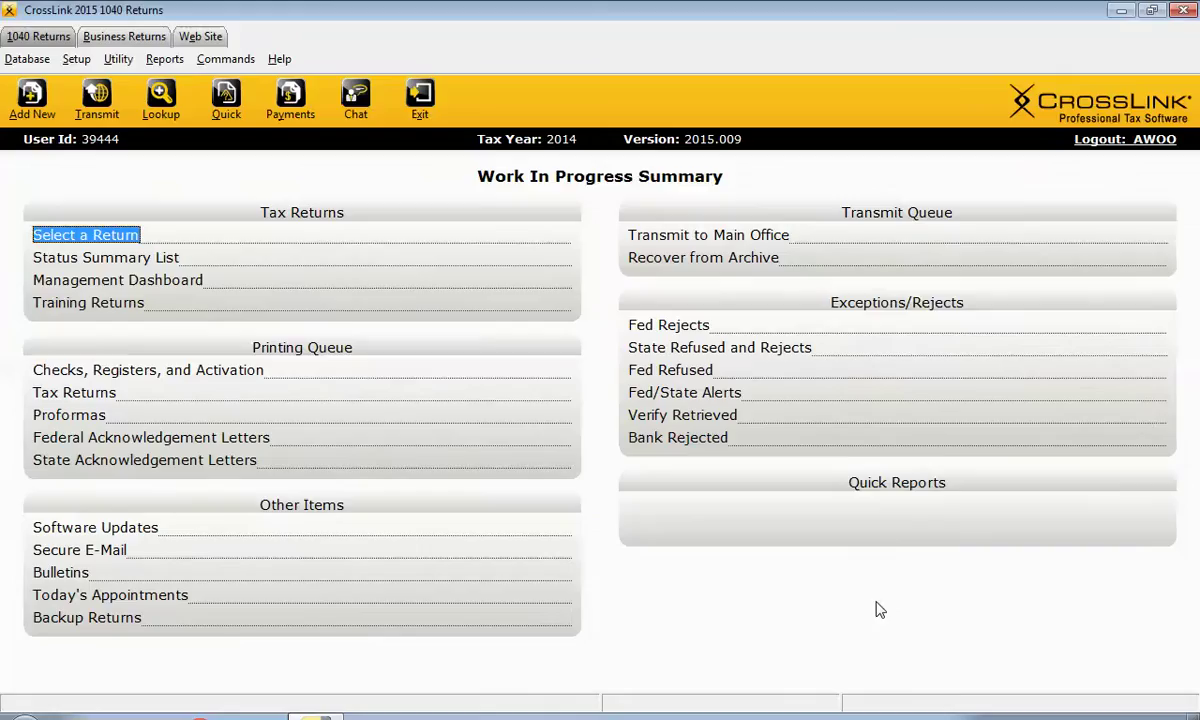